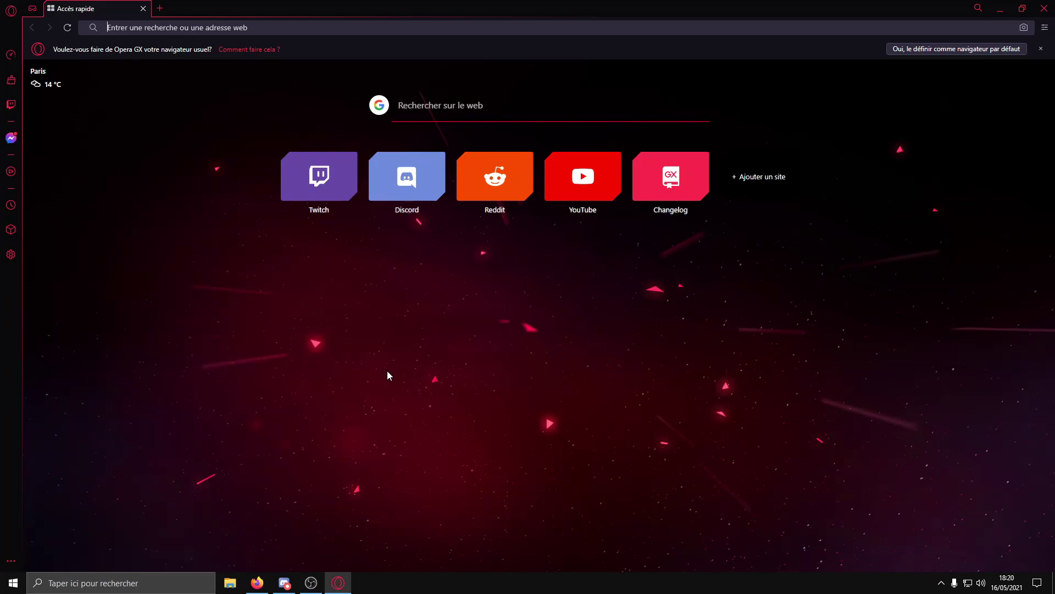
# Search the web for "b450 tomahawk max" and open MSI's official product page for the motherboard.
pyautogui.write('b450 tomahawk max')
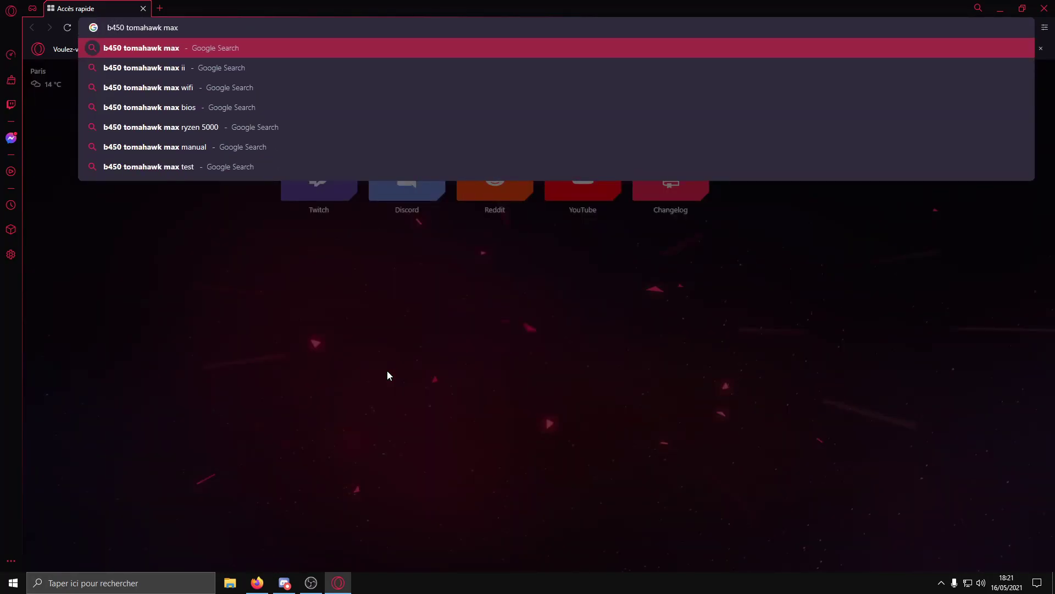
pyautogui.press('Return')
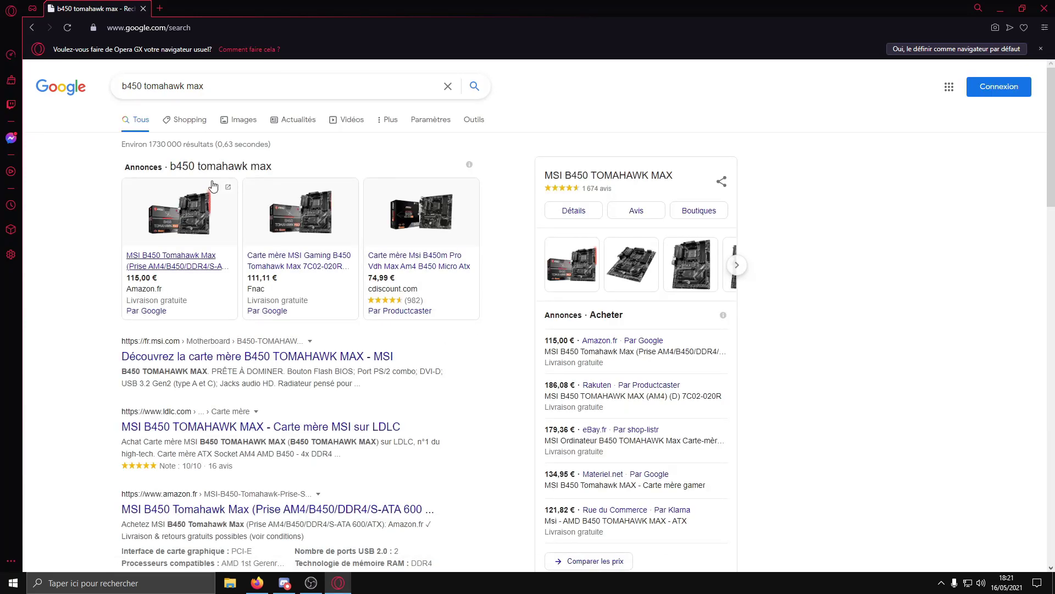
pyautogui.scroll(-1, 237, 264)
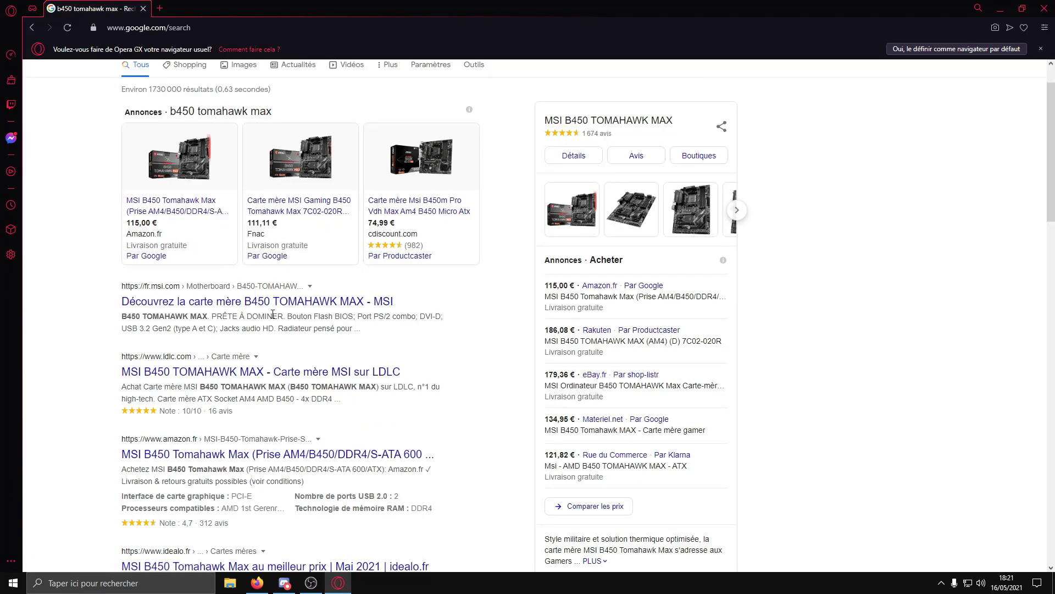
pyautogui.click(354, 302)
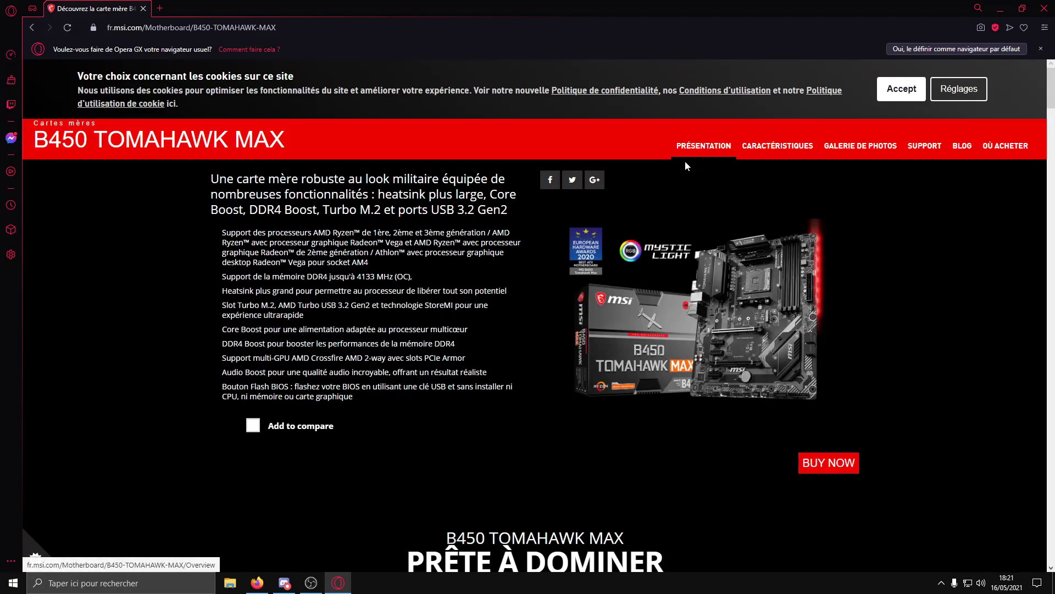
# Look over the B450 TOMAHAWK MAX overview and open the motherboard's support page.
pyautogui.scroll(-5, 707, 309)
pyautogui.scroll(-2, 707, 308)
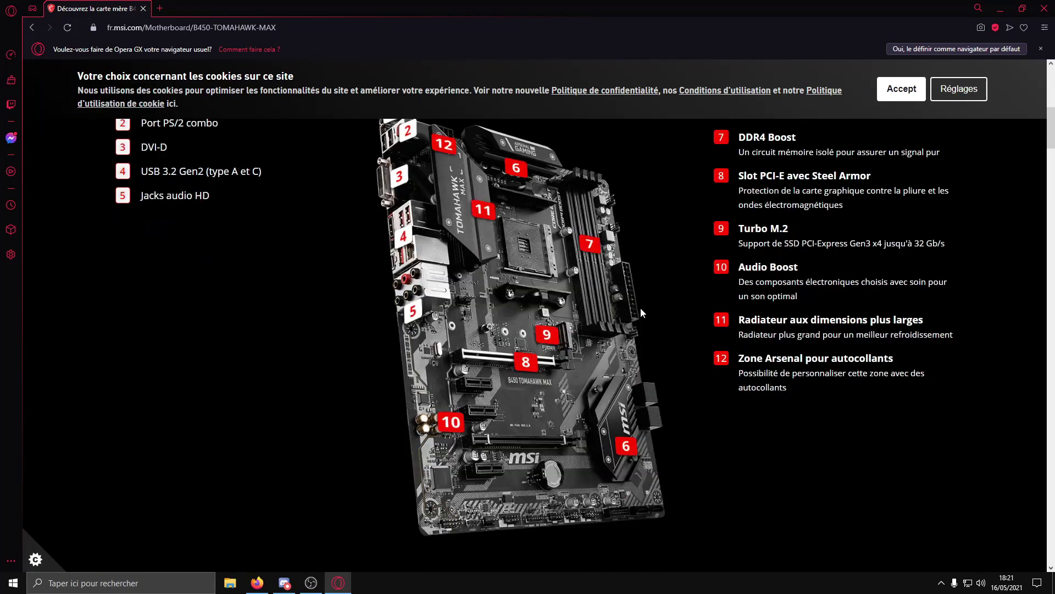
pyautogui.scroll(7, 636, 309)
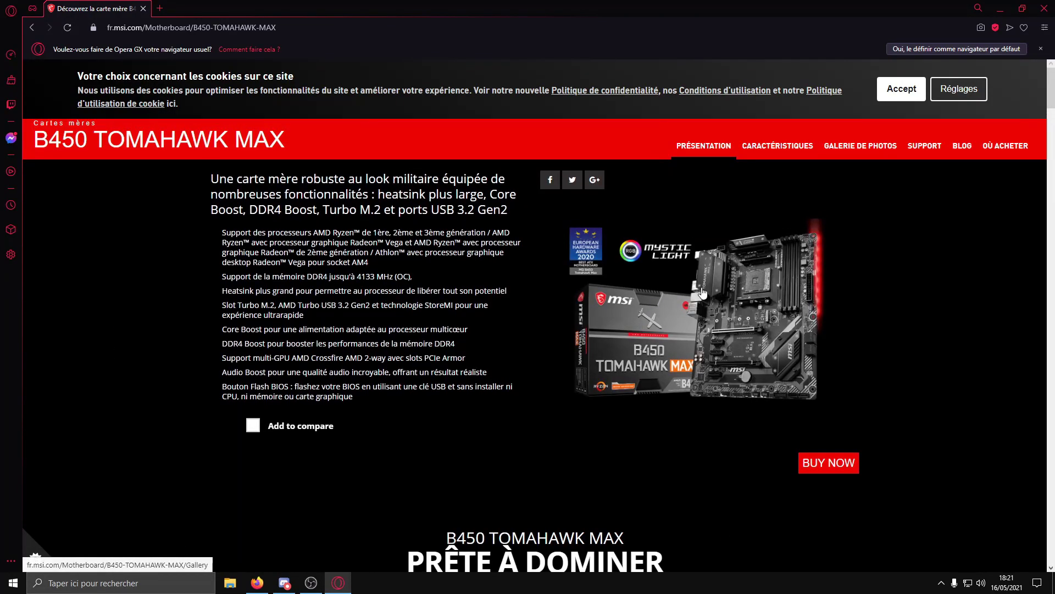
pyautogui.click(926, 149)
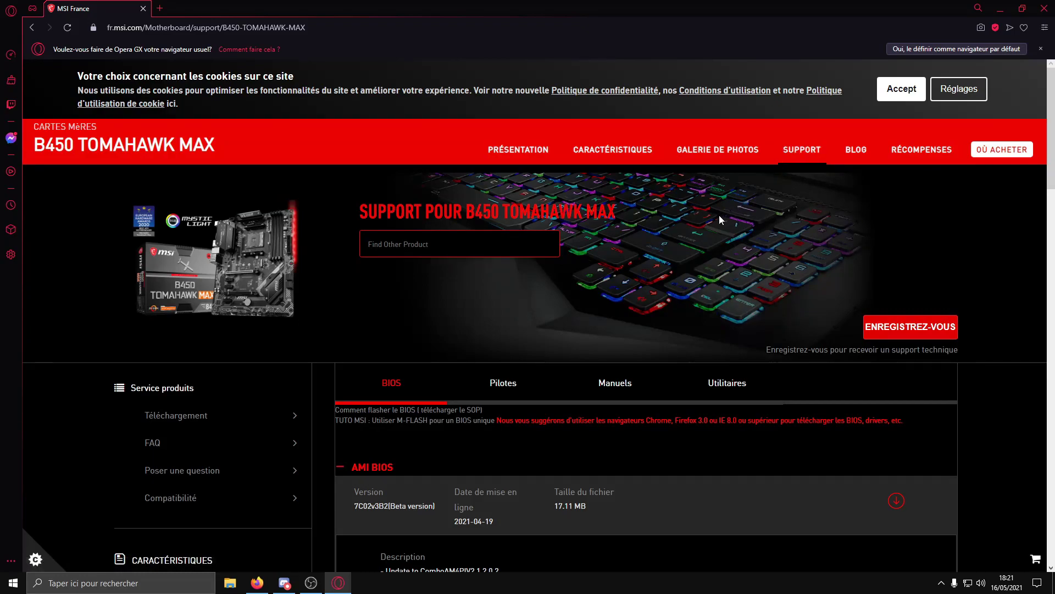
# Examine the available AMI BIOS versions, their release dates and descriptions on the support page.
pyautogui.scroll(-2, 617, 221)
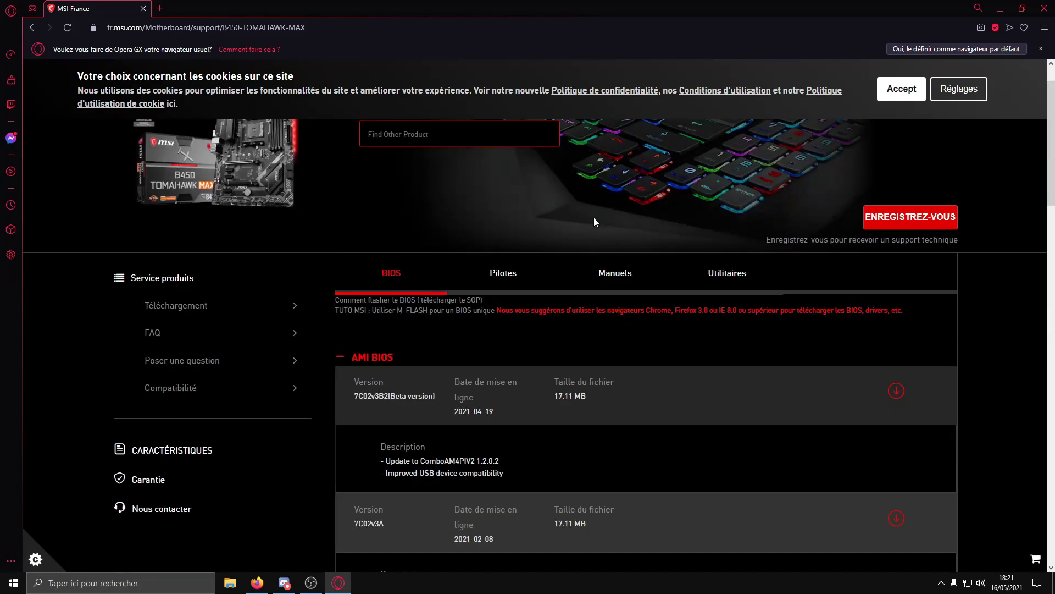
pyautogui.scroll(2, 619, 184)
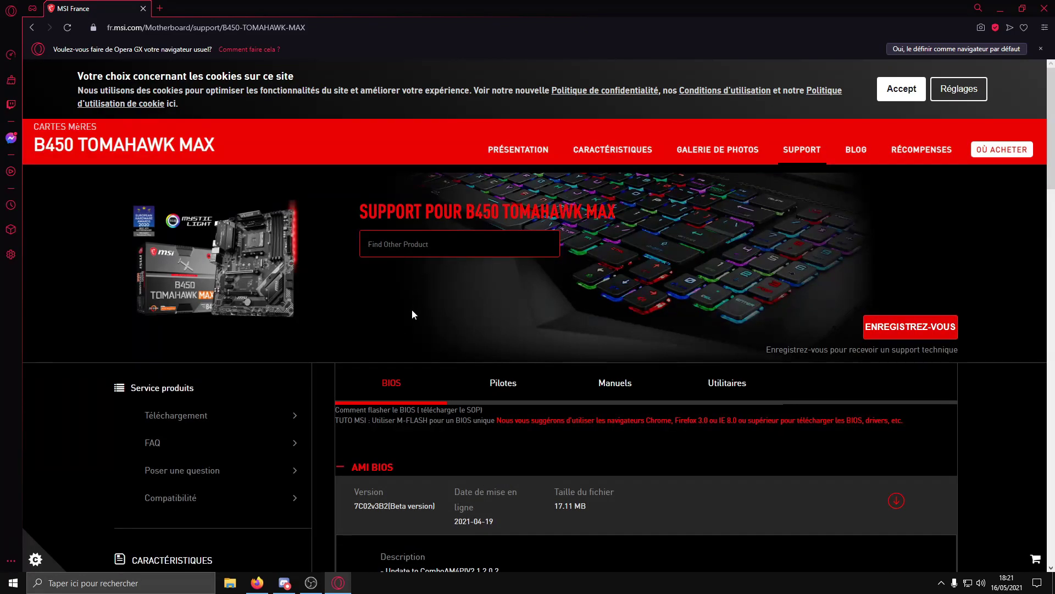
pyautogui.scroll(-1, 411, 309)
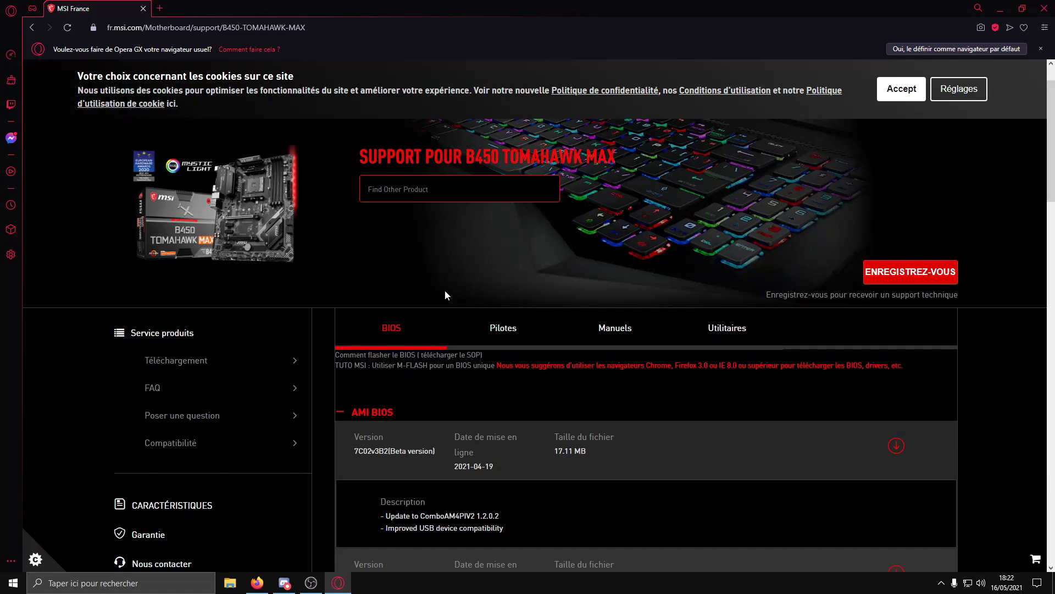
pyautogui.scroll(-4, 445, 295)
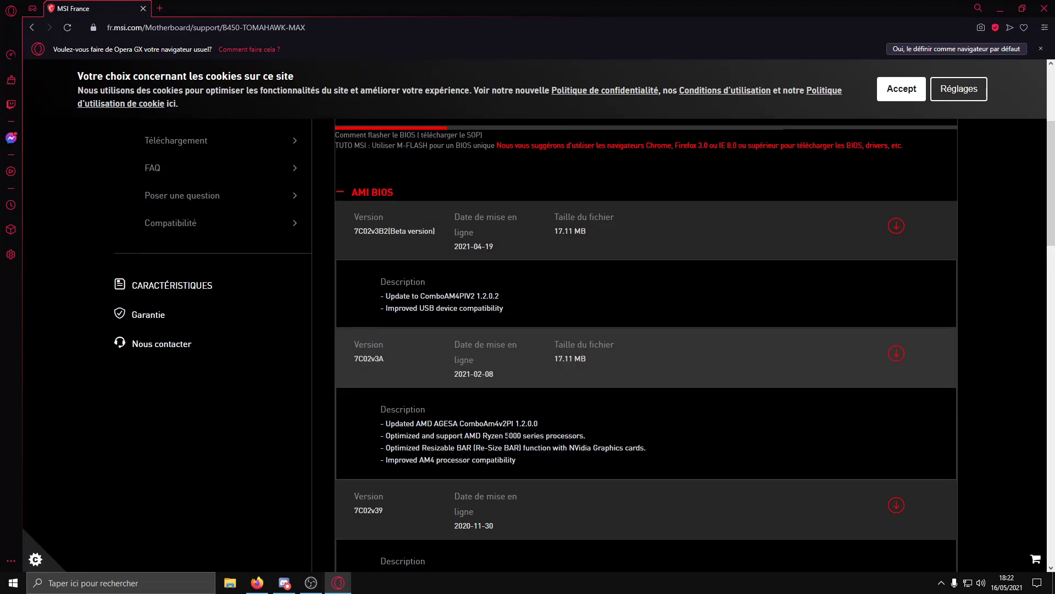
pyautogui.moveTo(465, 435); pyautogui.dragTo(586, 435)
pyautogui.scroll(5, 597, 432)
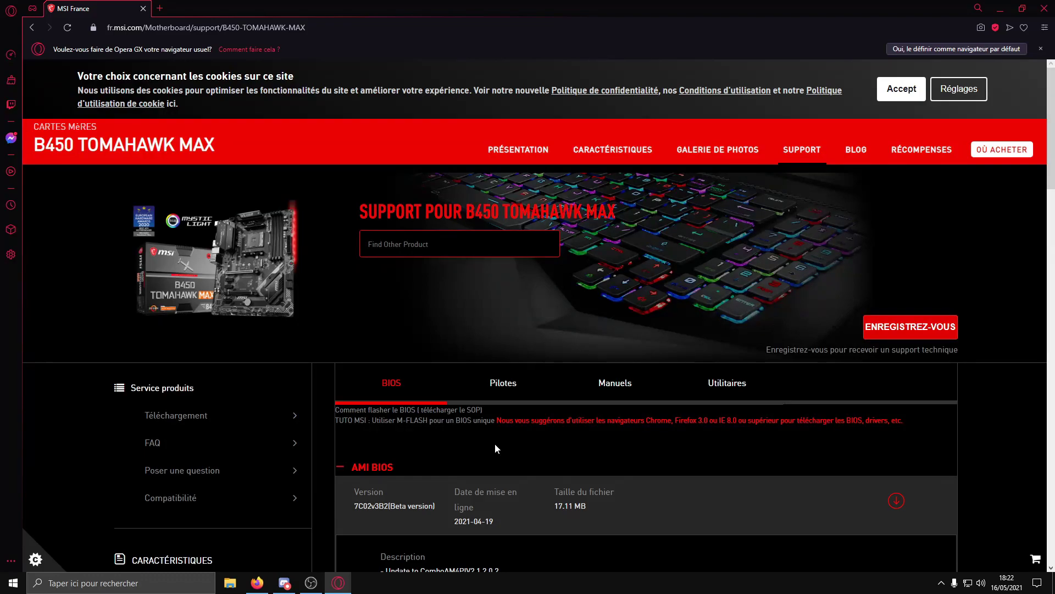
pyautogui.scroll(-5, 495, 446)
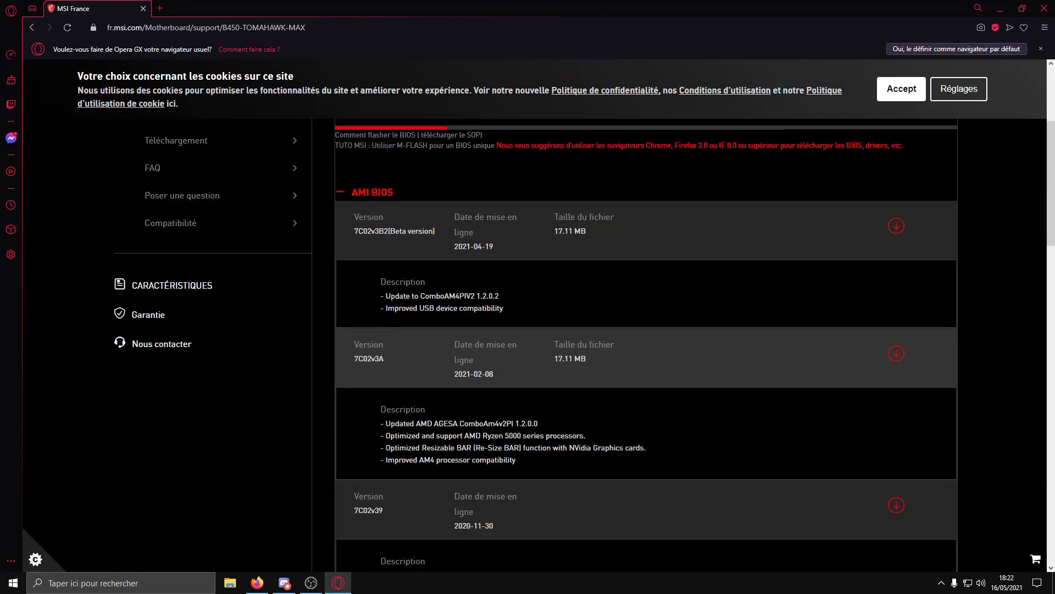
pyautogui.scroll(5, 550, 455)
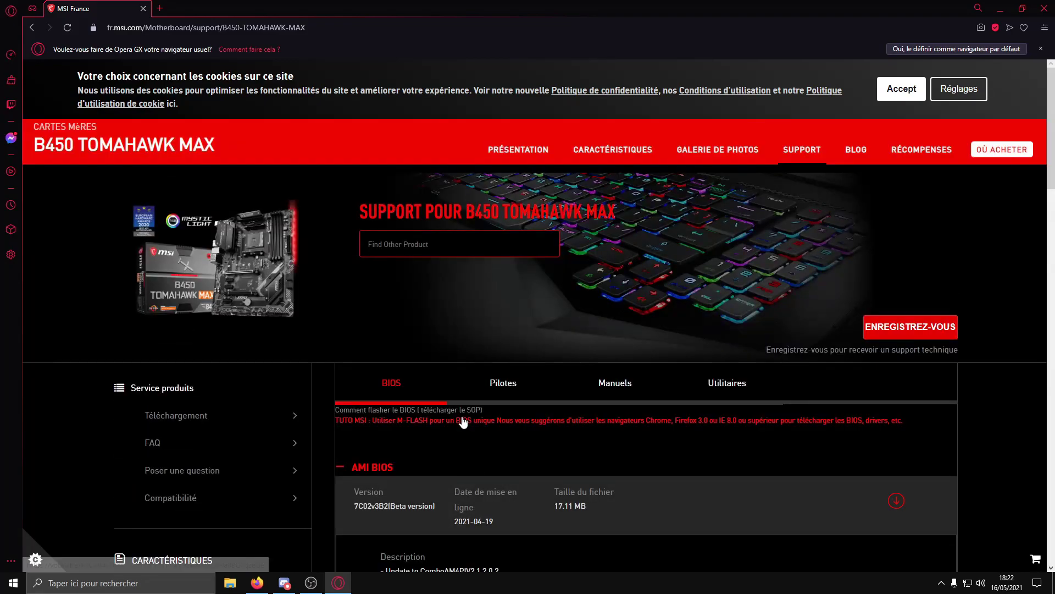
# Show the motherboard's driver downloads for the Win10 64 operating system.
pyautogui.click(502, 383)
pyautogui.scroll(-1, 484, 379)
pyautogui.click(450, 394)
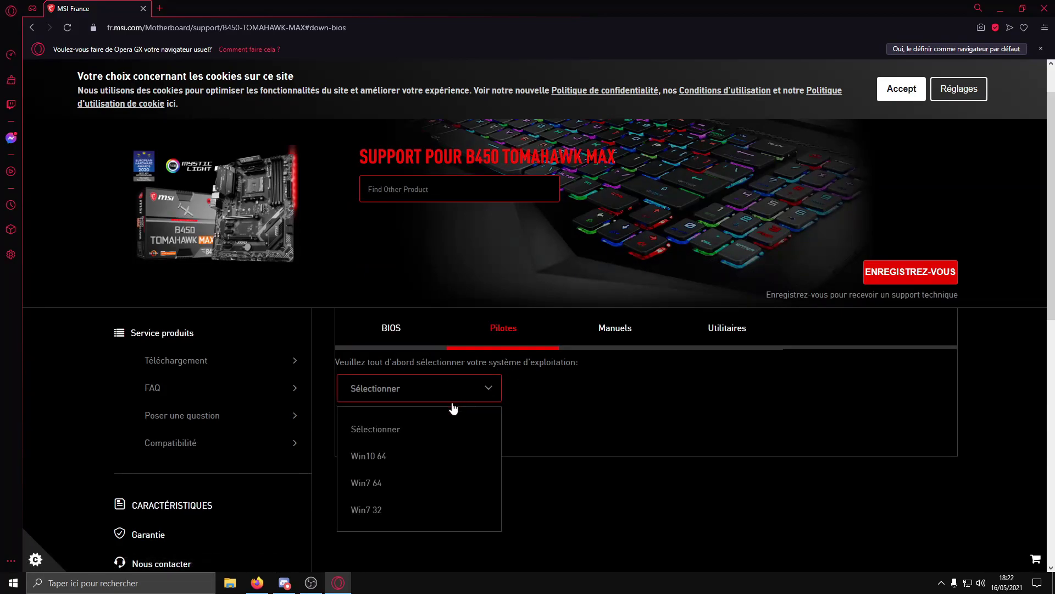
pyautogui.click(399, 459)
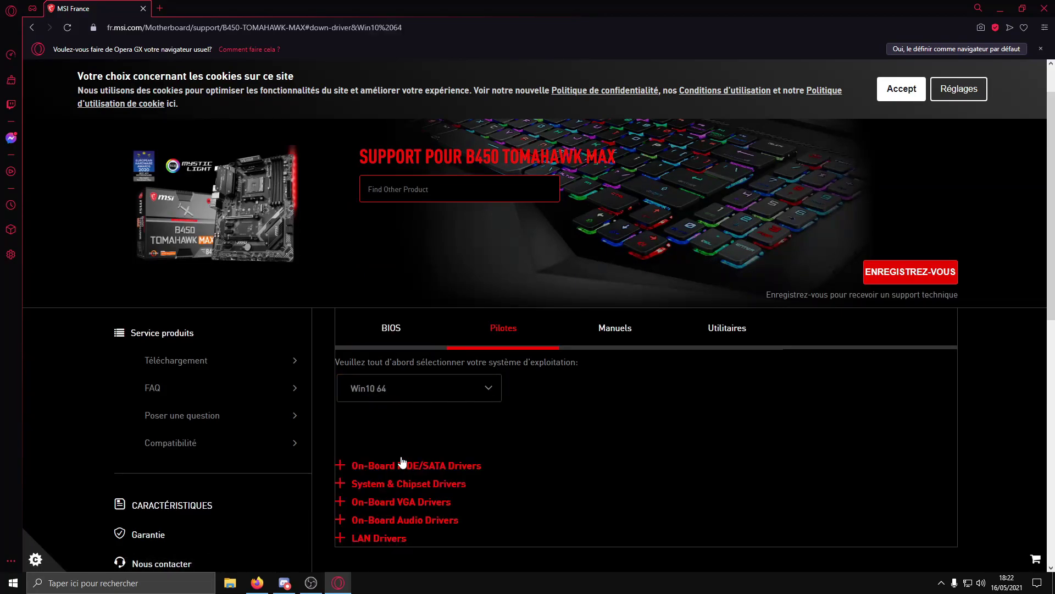
pyautogui.scroll(-1, 495, 390)
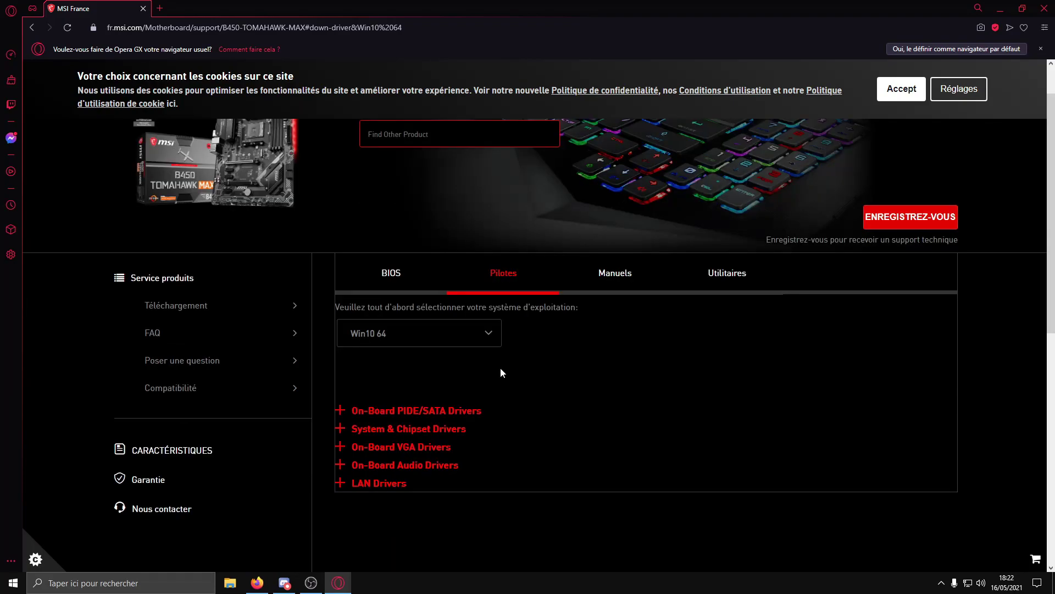
pyautogui.scroll(-1, 484, 352)
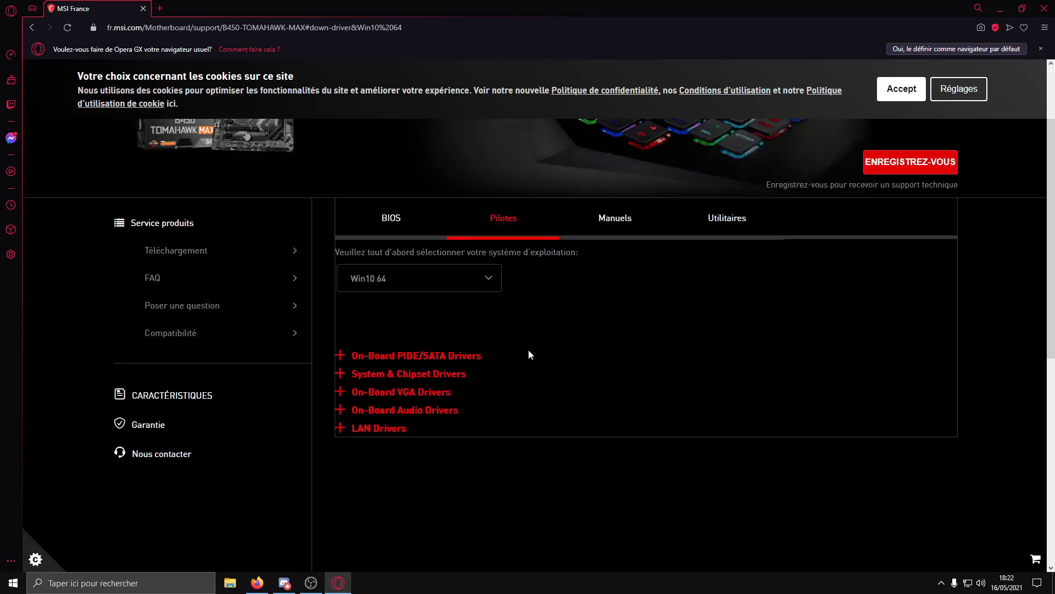
# Expand the PIDE/SATA, System & Chipset, VGA, Audio and LAN driver categories to list their files.
pyautogui.click(401, 356)
pyautogui.scroll(-1, 408, 351)
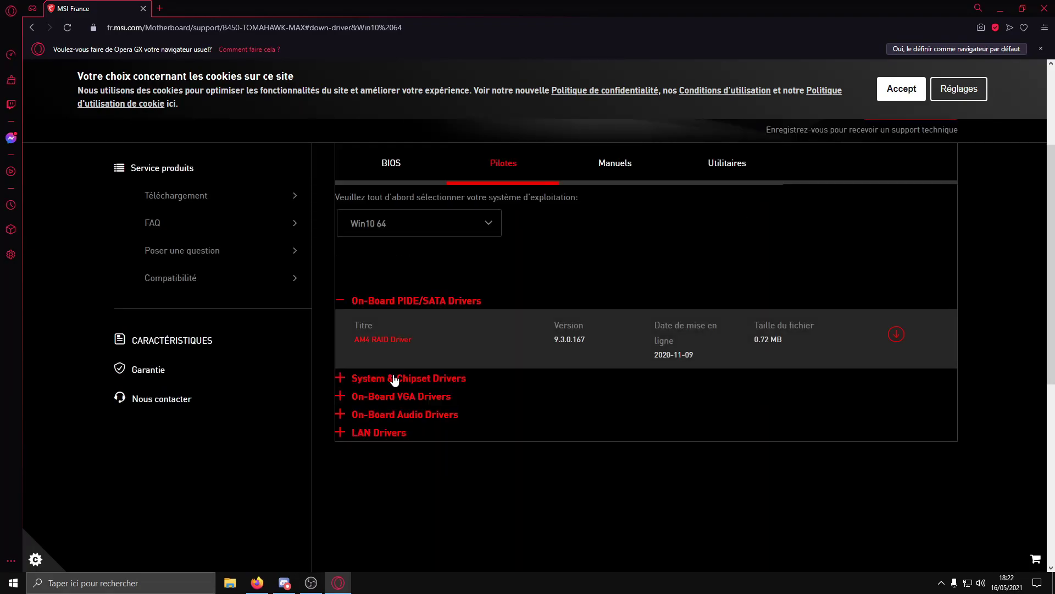
pyautogui.click(401, 373)
pyautogui.scroll(-1, 398, 390)
pyautogui.click(397, 401)
pyautogui.click(395, 477)
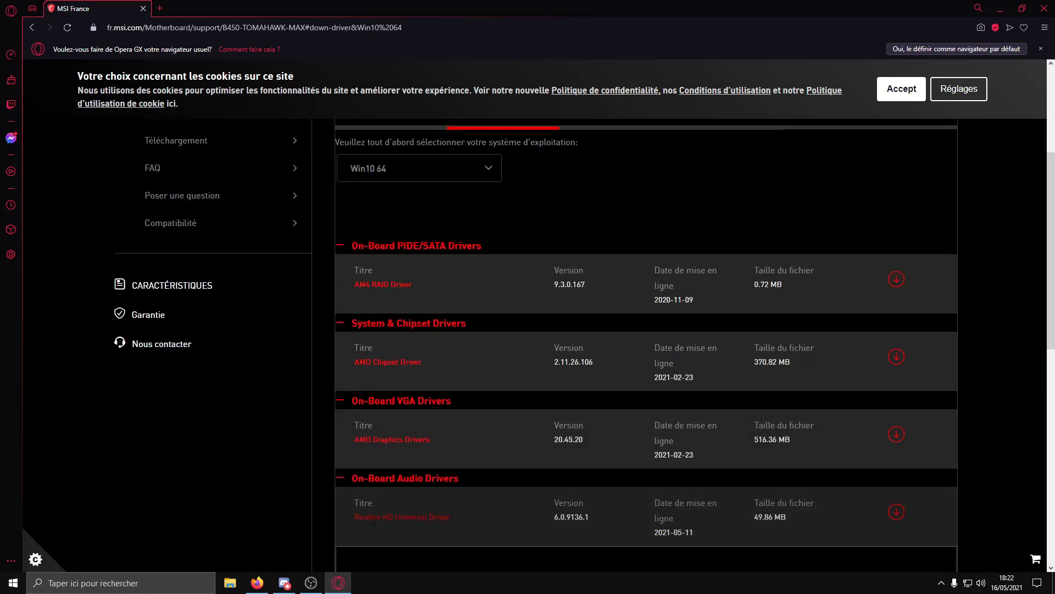
pyautogui.scroll(-5, 411, 457)
pyautogui.click(410, 430)
pyautogui.scroll(10, 462, 393)
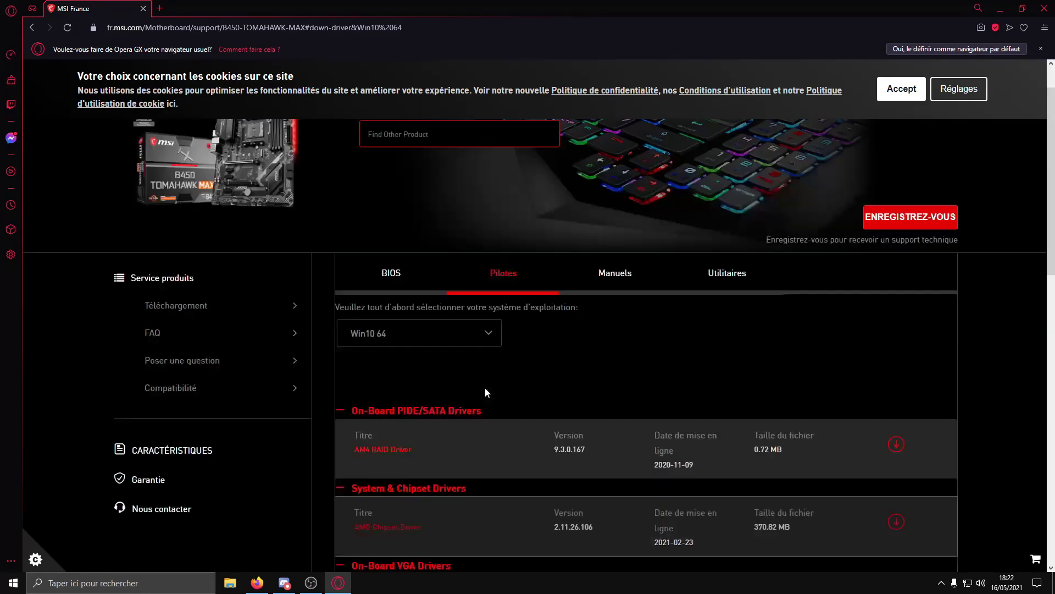
# Download the AMD Chipset Driver from the System & Chipset Drivers category.
pyautogui.scroll(-1, 889, 400)
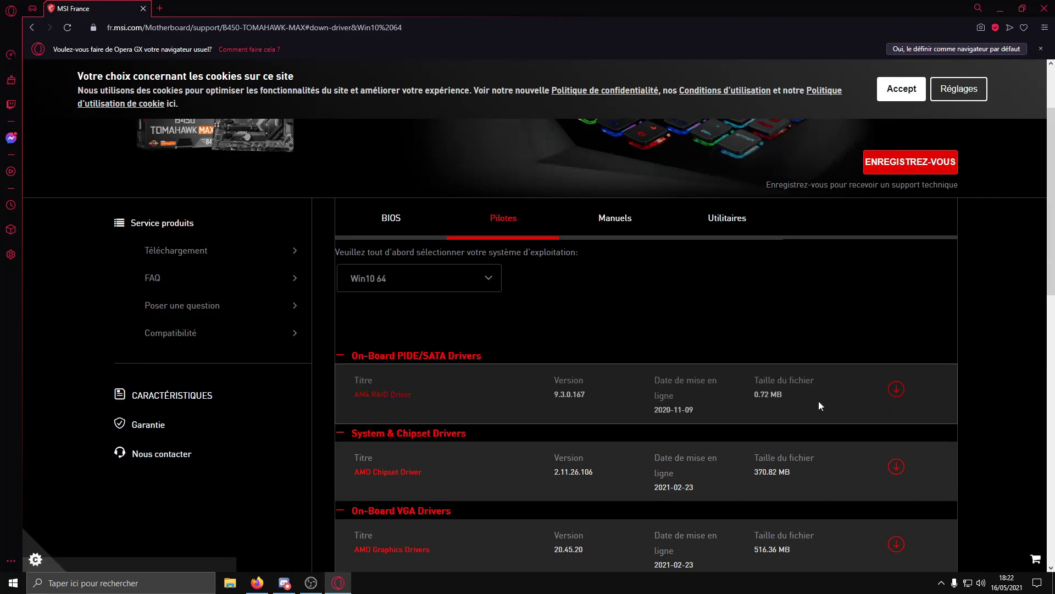
pyautogui.scroll(-1, 843, 362)
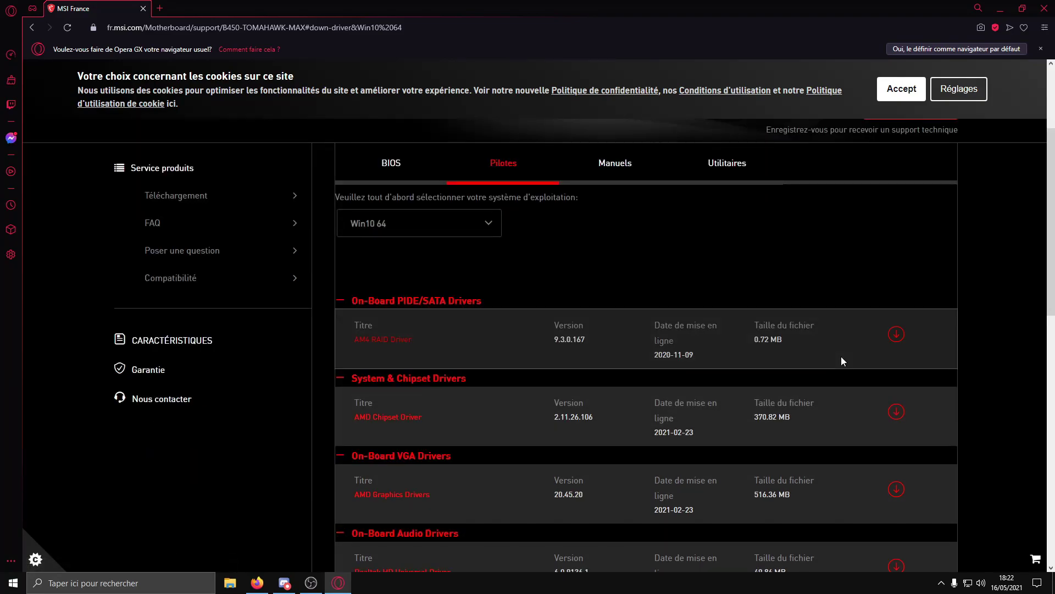
pyautogui.scroll(-1, 865, 340)
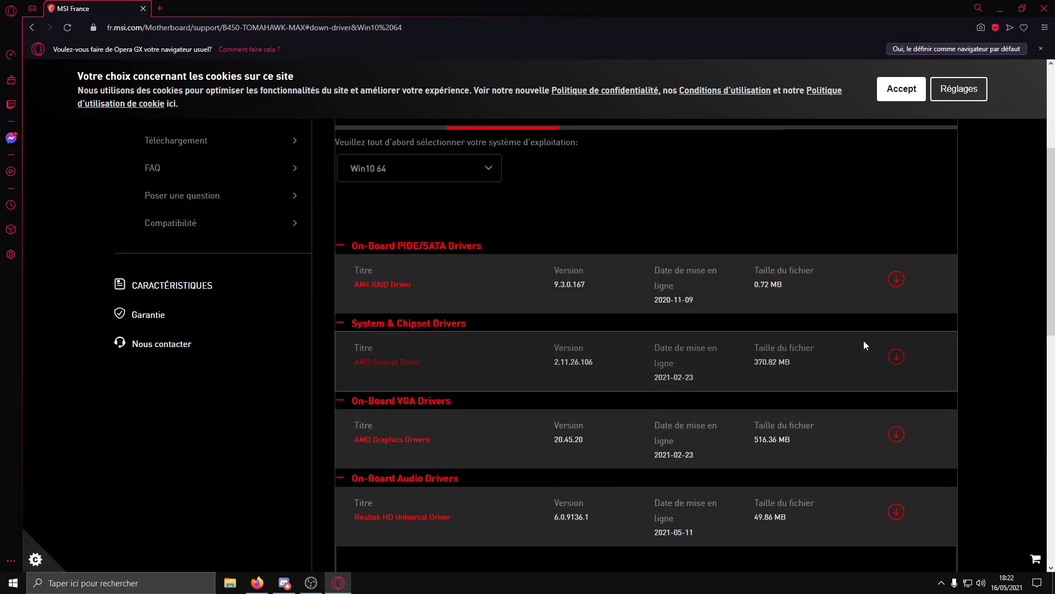
pyautogui.scroll(-1, 863, 341)
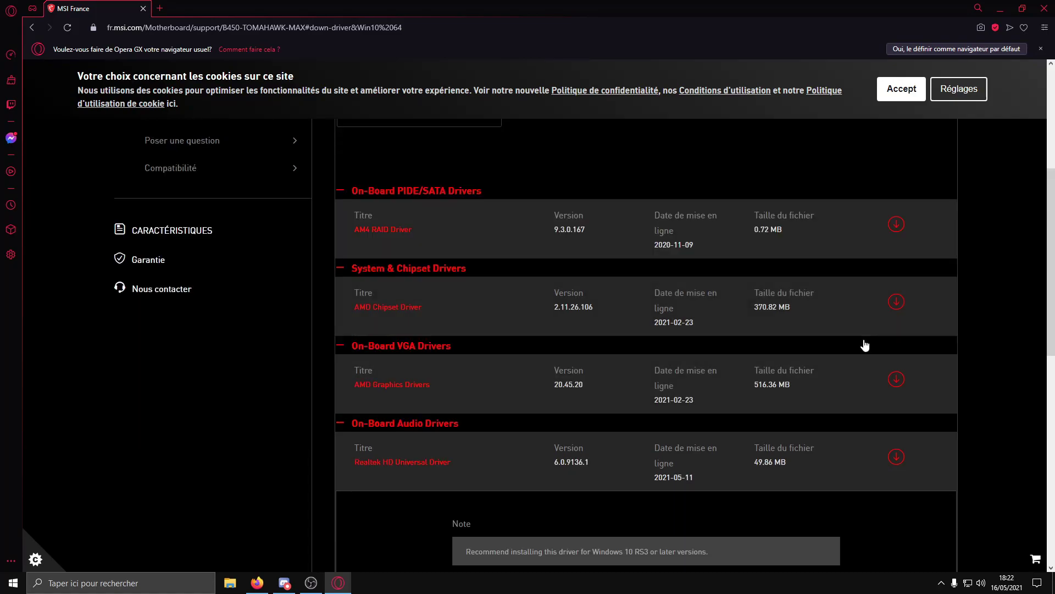
pyautogui.click(895, 304)
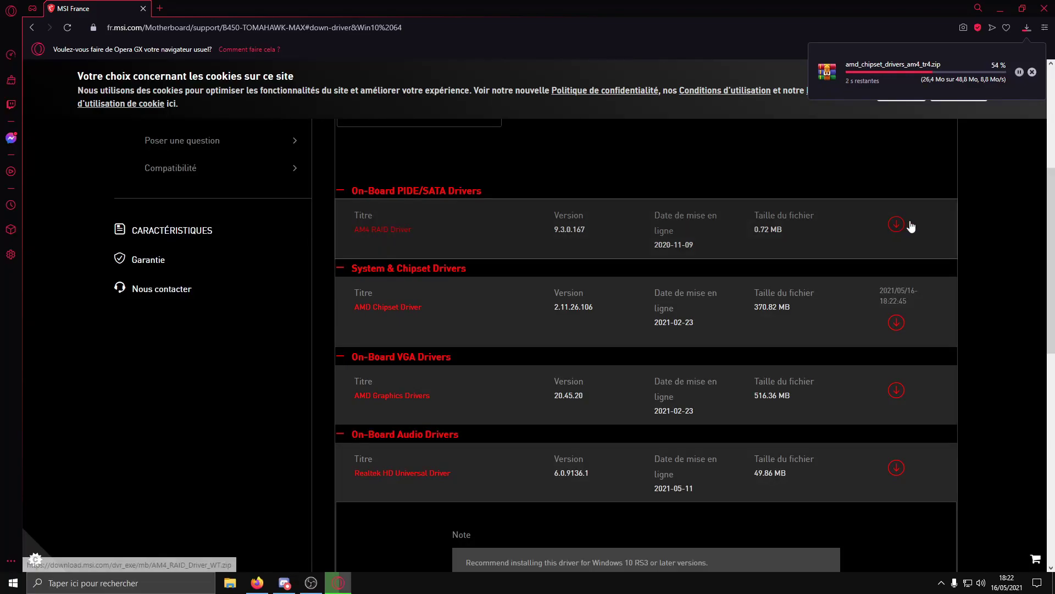
# Open the downloaded amd_chipset_drivers_am4_tr4.zip from its folder in WinRAR and dismiss the trial offer.
pyautogui.scroll(-5, 893, 337)
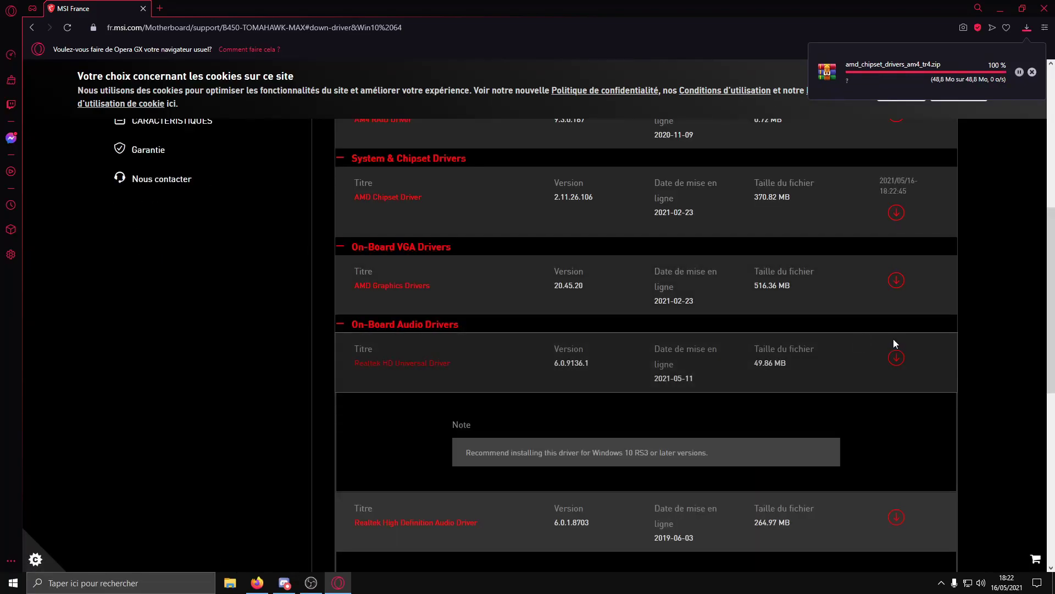
pyautogui.scroll(-4, 896, 335)
pyautogui.scroll(12, 897, 319)
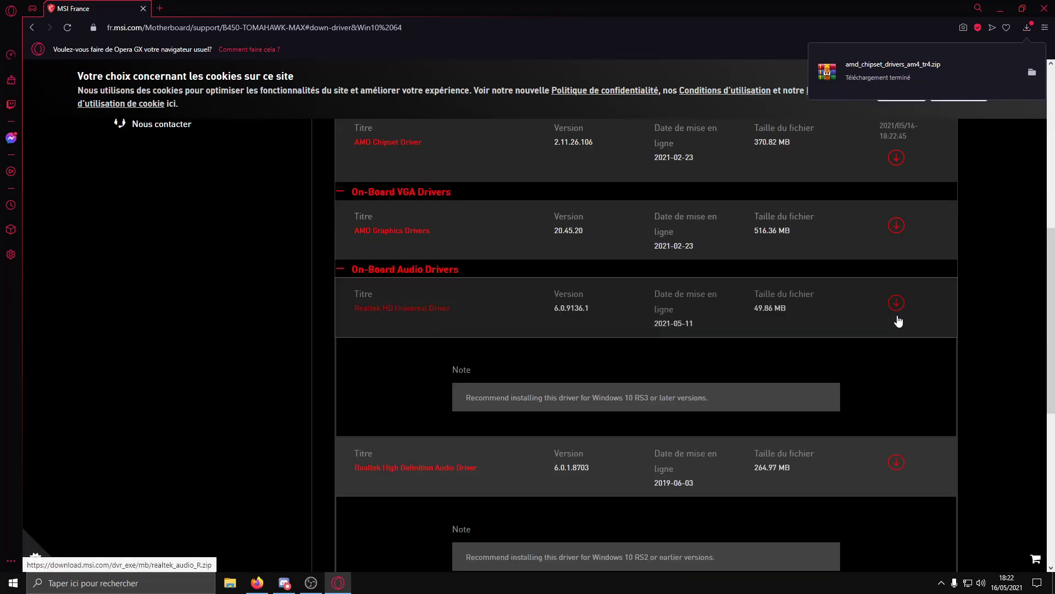
pyautogui.click(1032, 72)
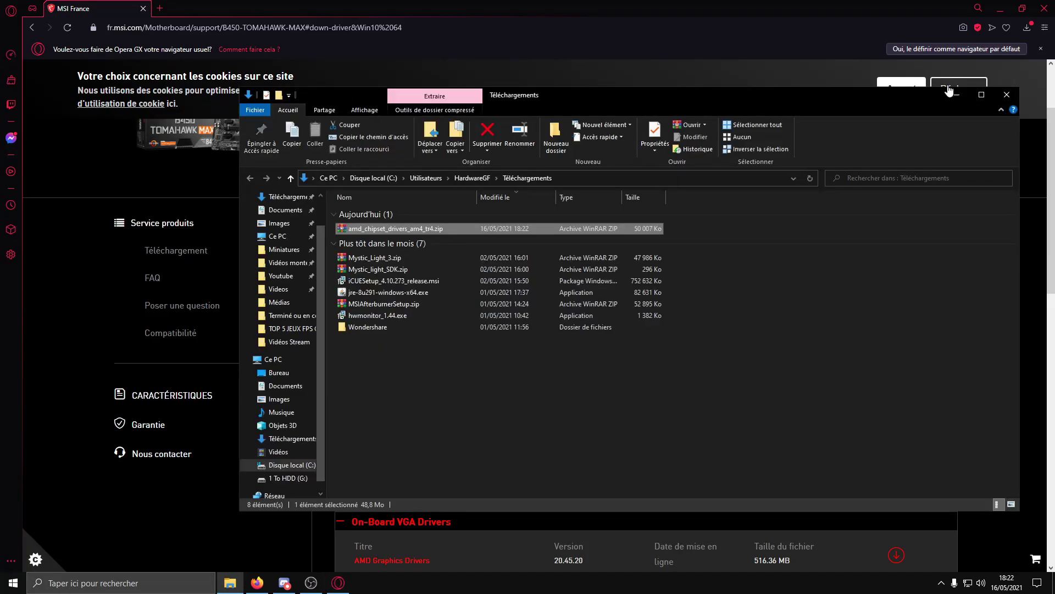
pyautogui.doubleClick(427, 230)
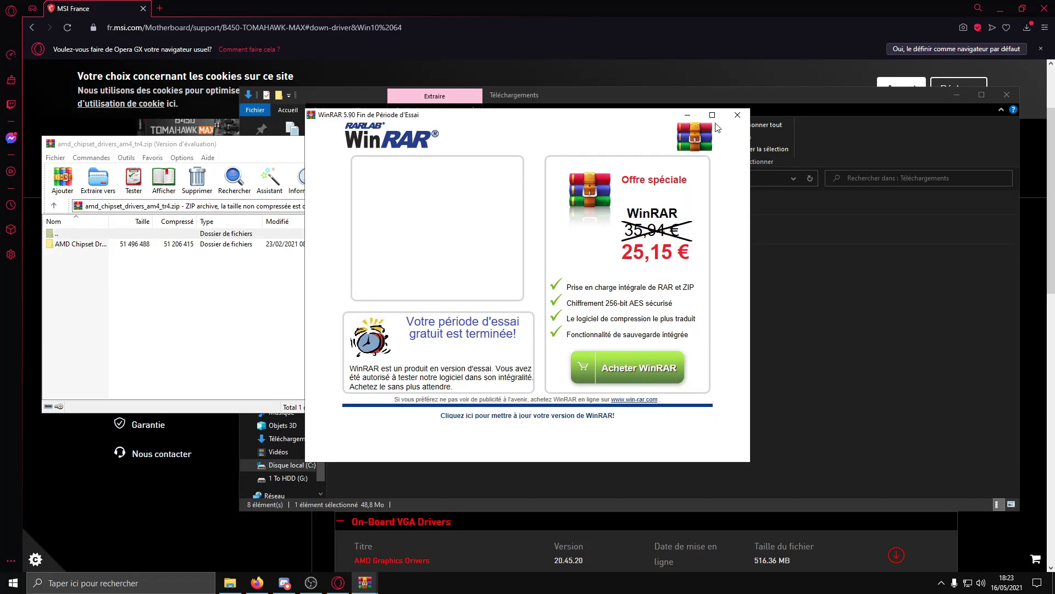
pyautogui.click(738, 115)
pyautogui.moveTo(346, 144); pyautogui.dragTo(563, 151)
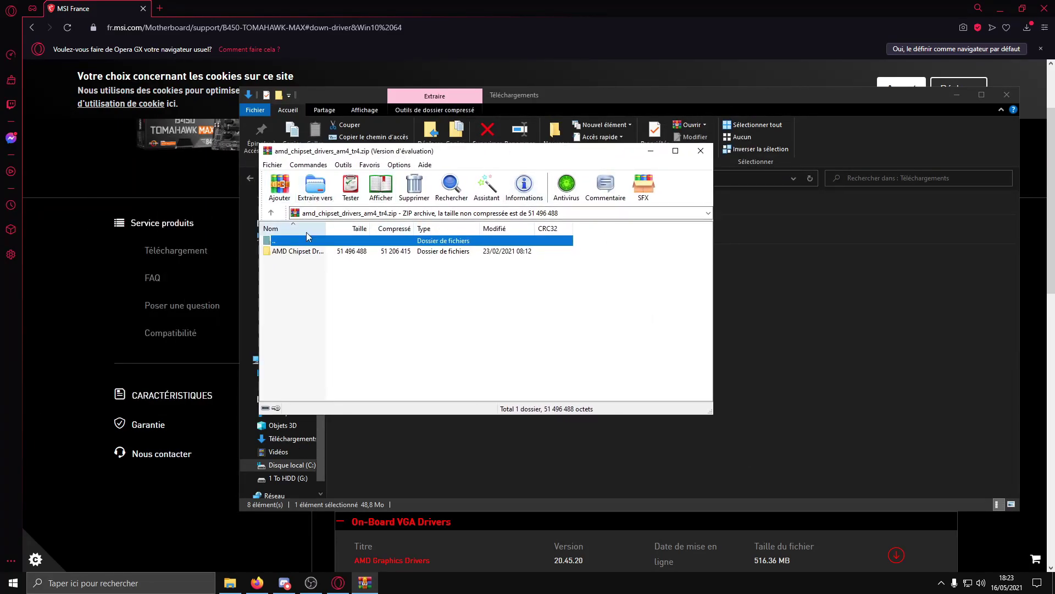
# Launch the installer from the archive's AMD Chipset Drivers folder, cancel the installation and return to MSI's driver list.
pyautogui.doubleClick(353, 252)
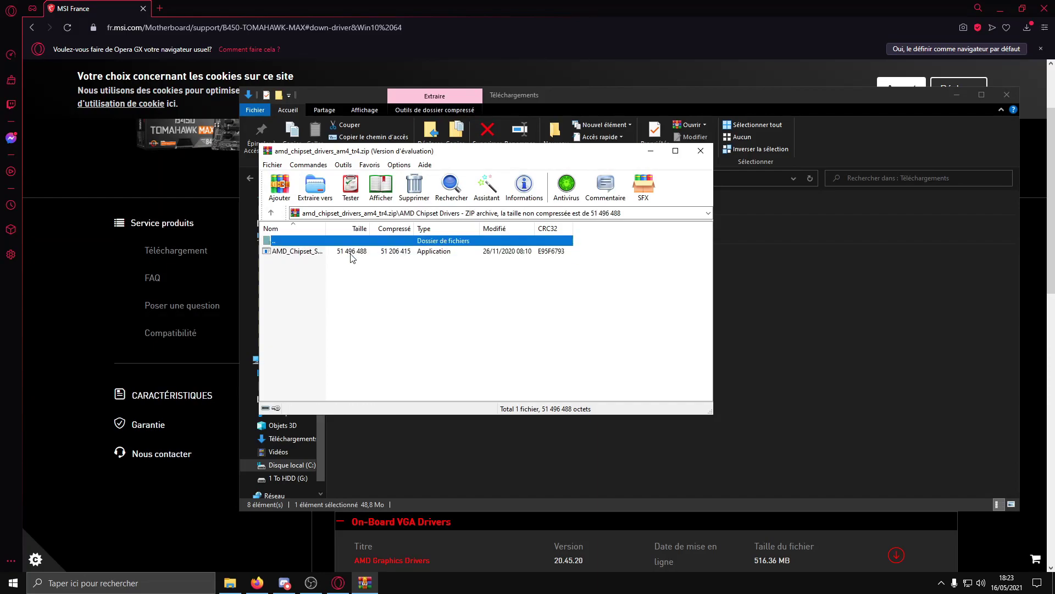
pyautogui.click(352, 254)
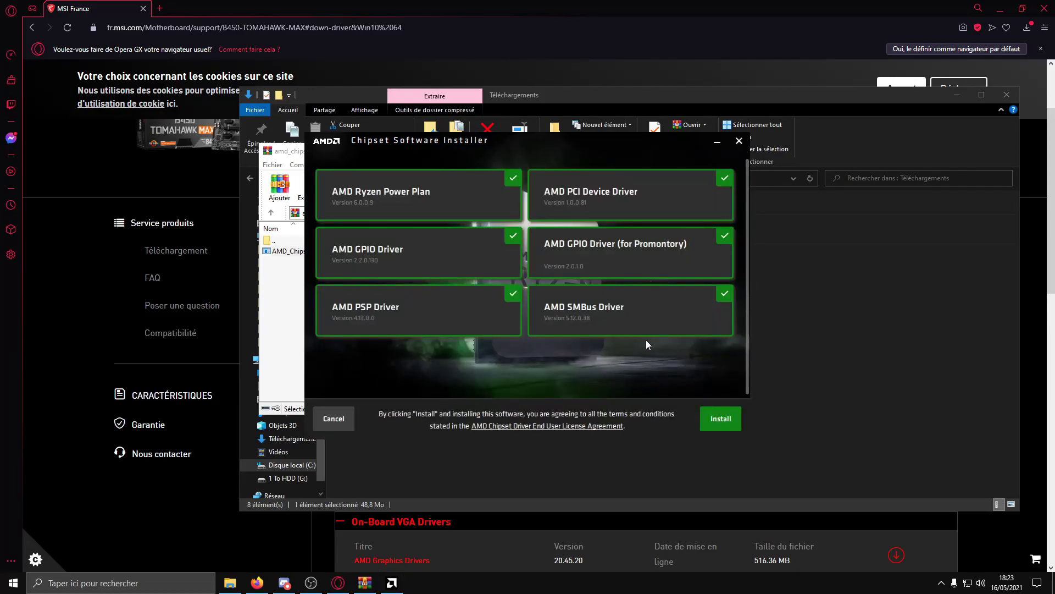
pyautogui.click(341, 425)
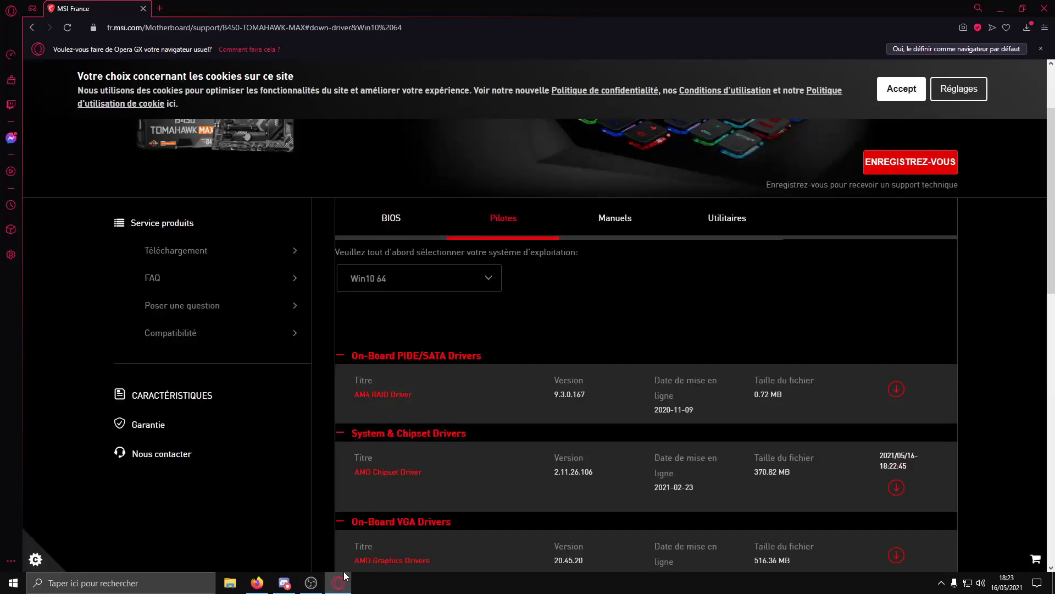
pyautogui.scroll(-3, 656, 287)
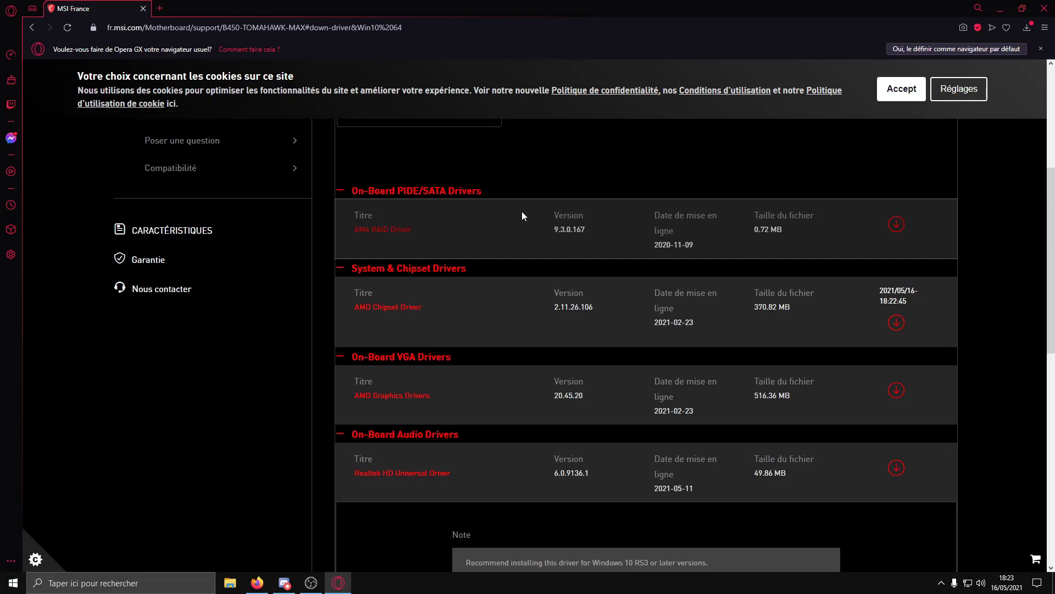
# Review the full MSI driver list, from the PIDE/SATA category down to the LAN drivers.
pyautogui.scroll(-10, 546, 214)
pyautogui.scroll(11, 553, 231)
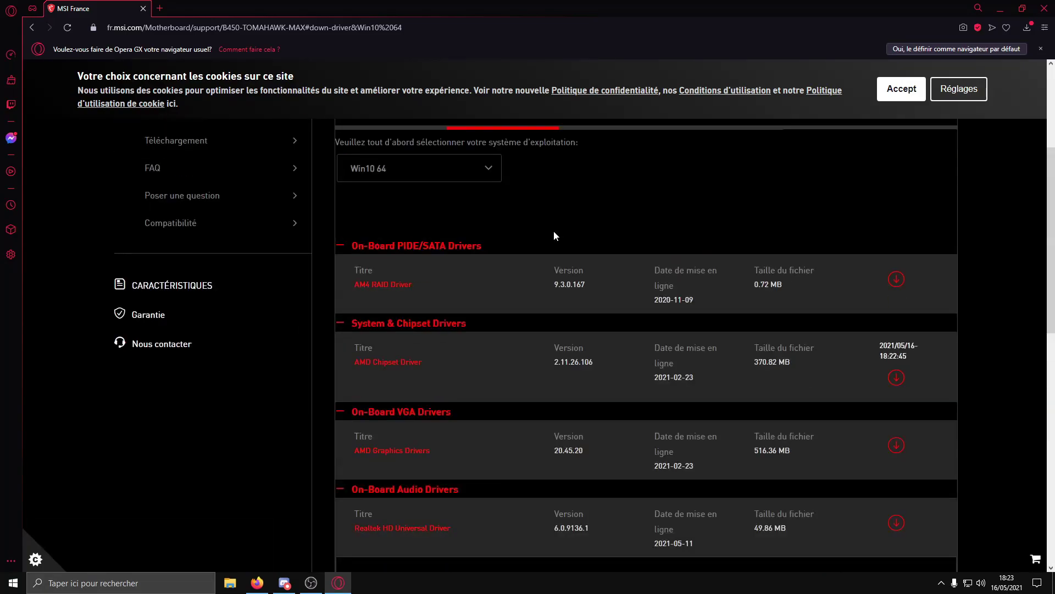
pyautogui.scroll(3, 554, 235)
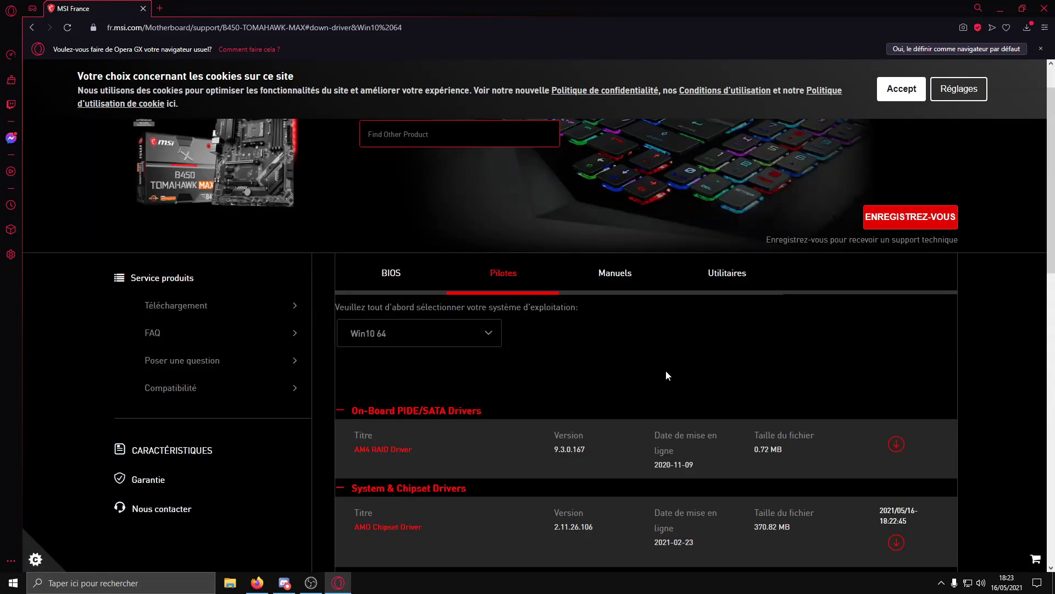
pyautogui.scroll(-1, 665, 374)
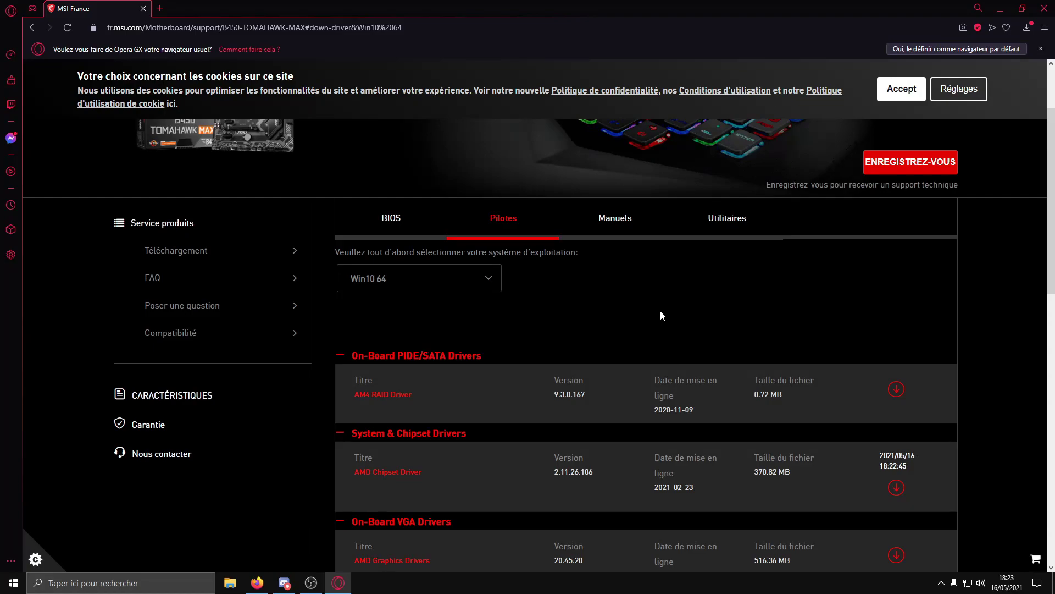
pyautogui.scroll(-3, 661, 310)
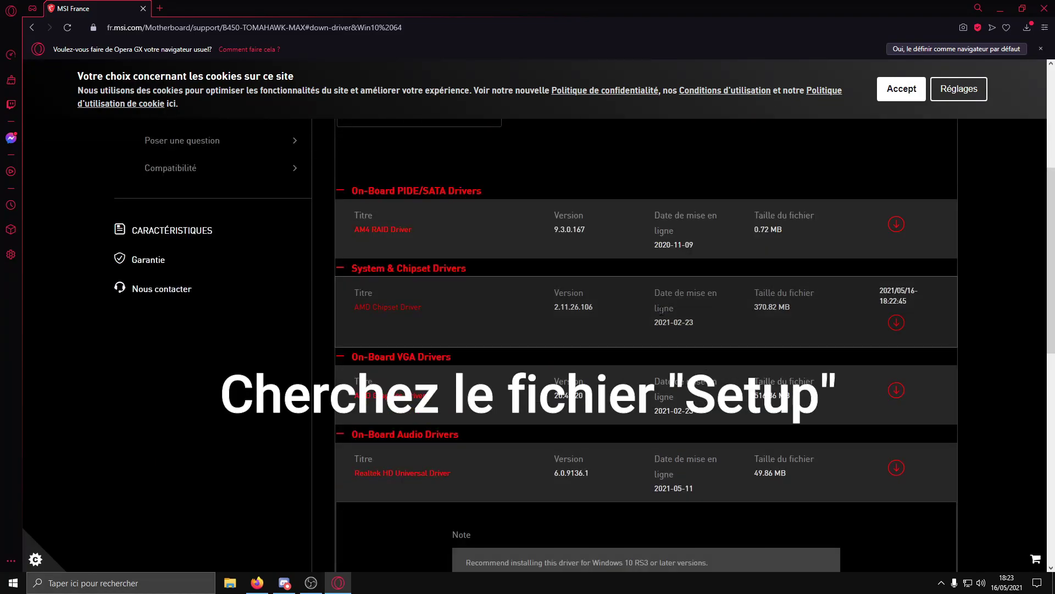
pyautogui.scroll(-3, 661, 315)
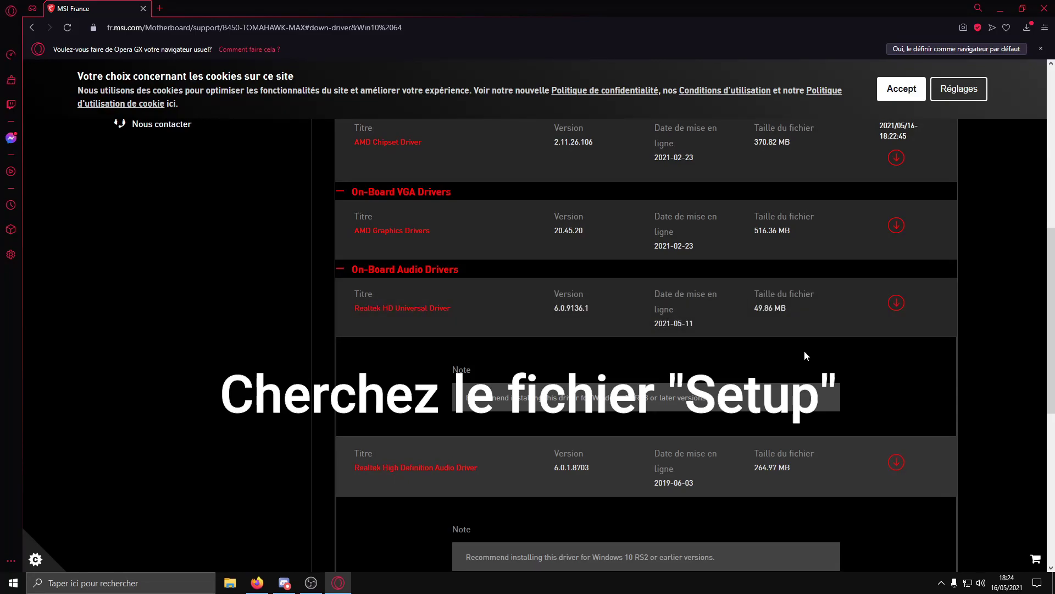
pyautogui.scroll(-2, 808, 340)
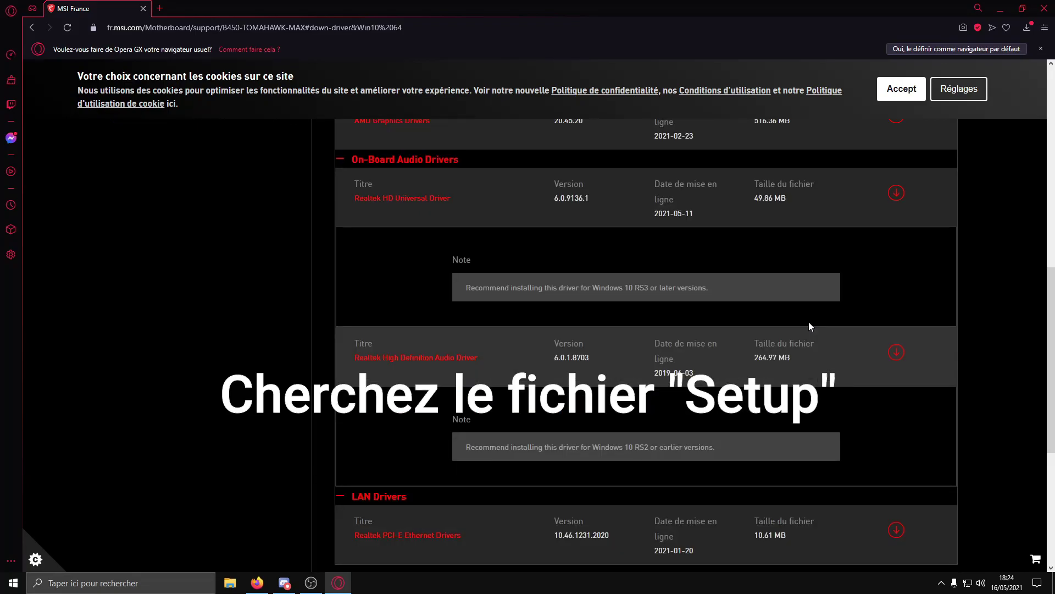
pyautogui.scroll(2, 454, 183)
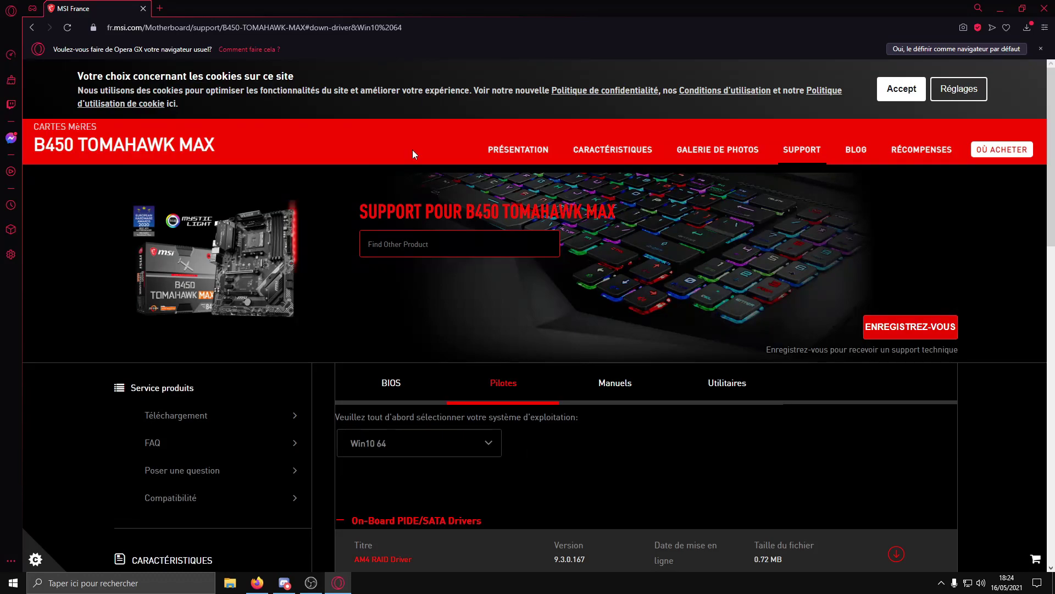
# Search the web for "rx 580 drivers" in a new tab and open AMD's Radeon RX 580 Previous Drivers page.
pyautogui.click(160, 8)
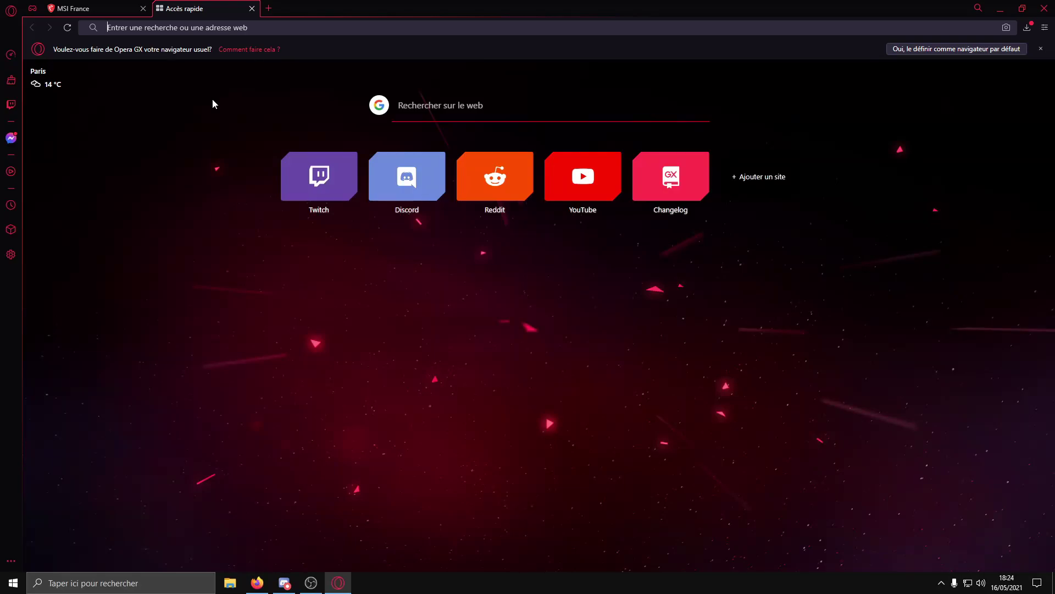
pyautogui.write('rx 580 drivers')
pyautogui.press('Return')
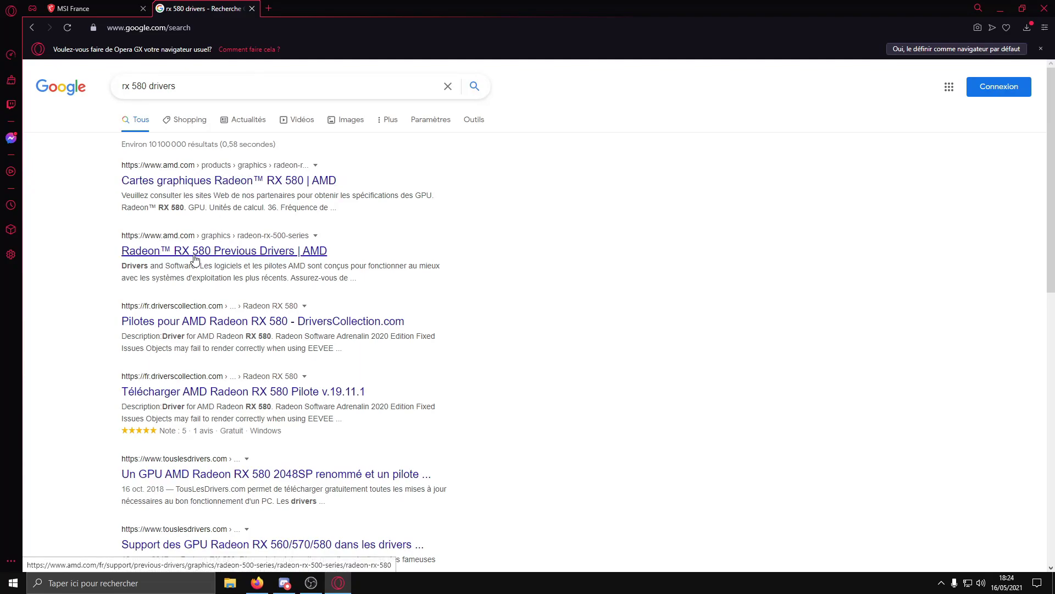
pyautogui.click(247, 256)
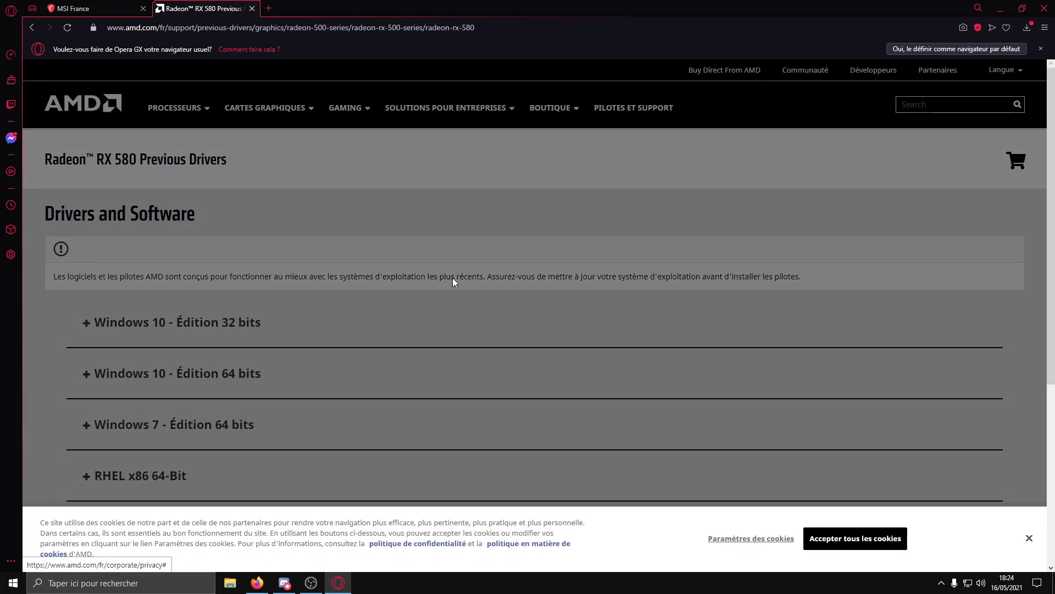
# Dismiss the cookie notice and expand the Windows 10 - Édition 64 bits driver list.
pyautogui.click(1029, 537)
pyautogui.scroll(-1, 242, 266)
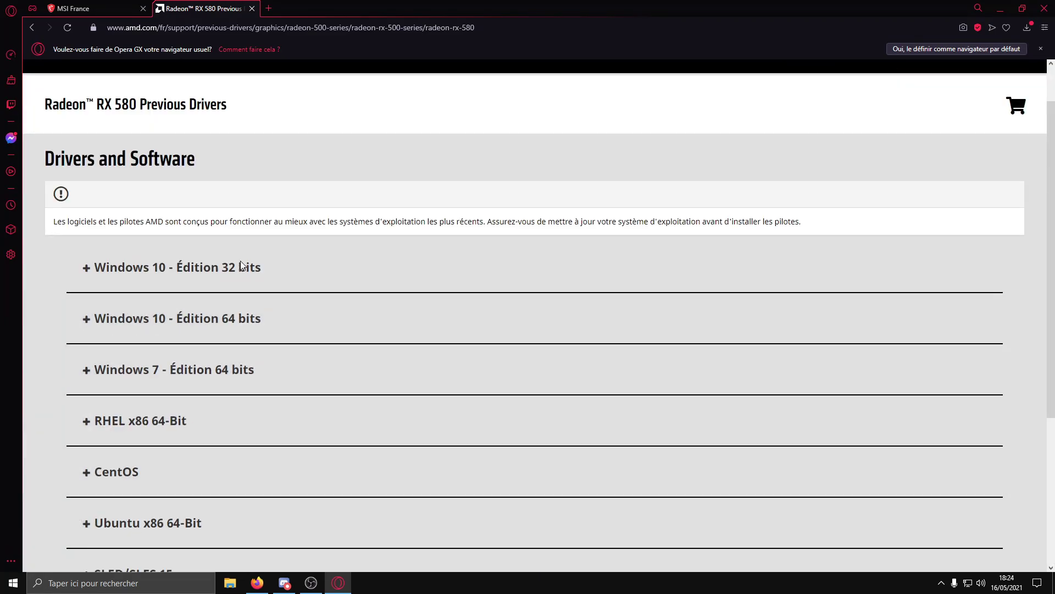
pyautogui.click(187, 325)
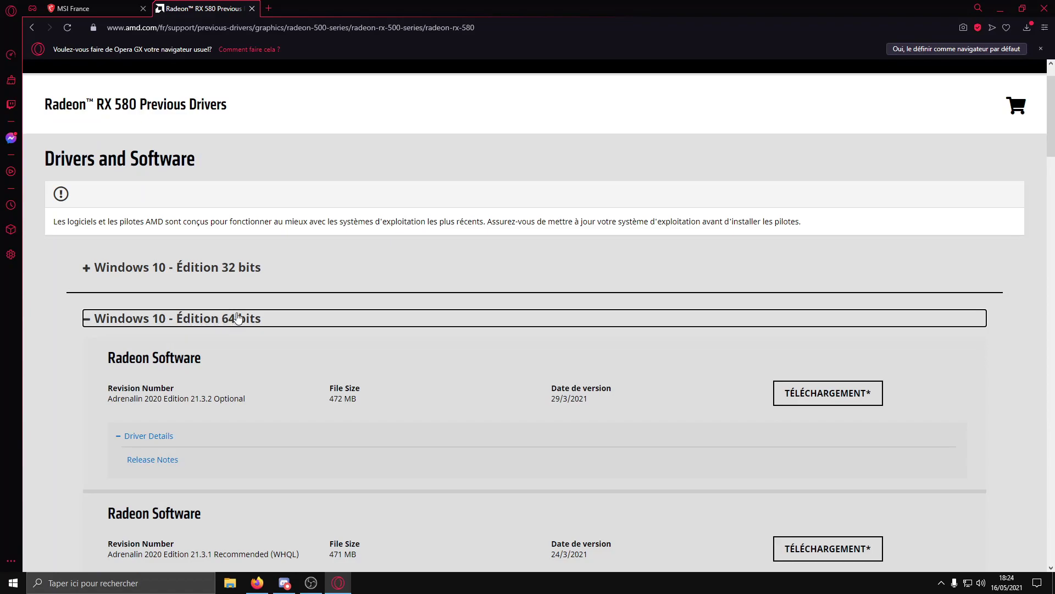
pyautogui.scroll(-1, 279, 306)
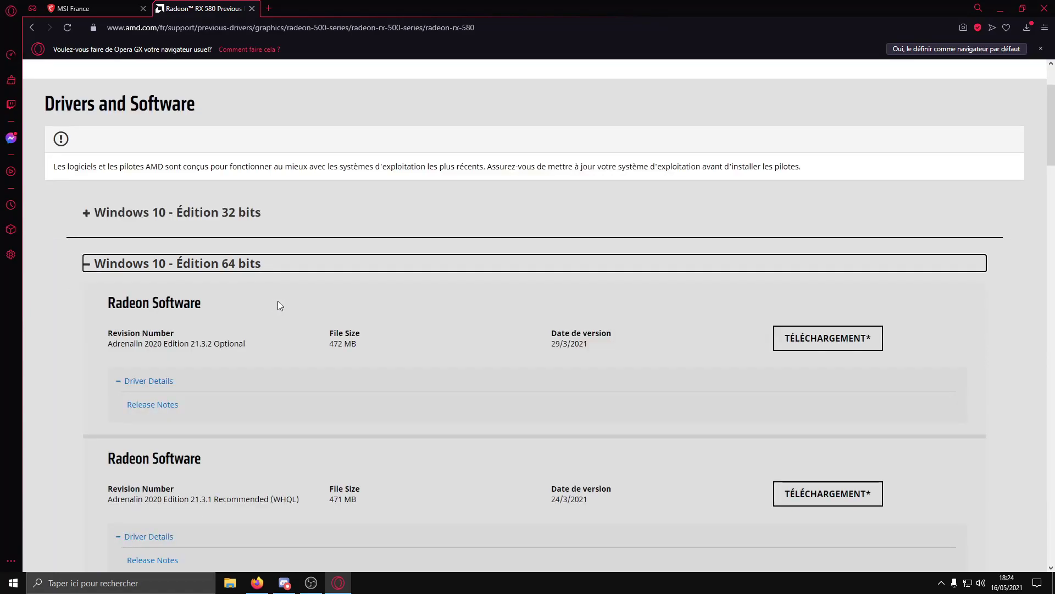
pyautogui.scroll(-1, 279, 306)
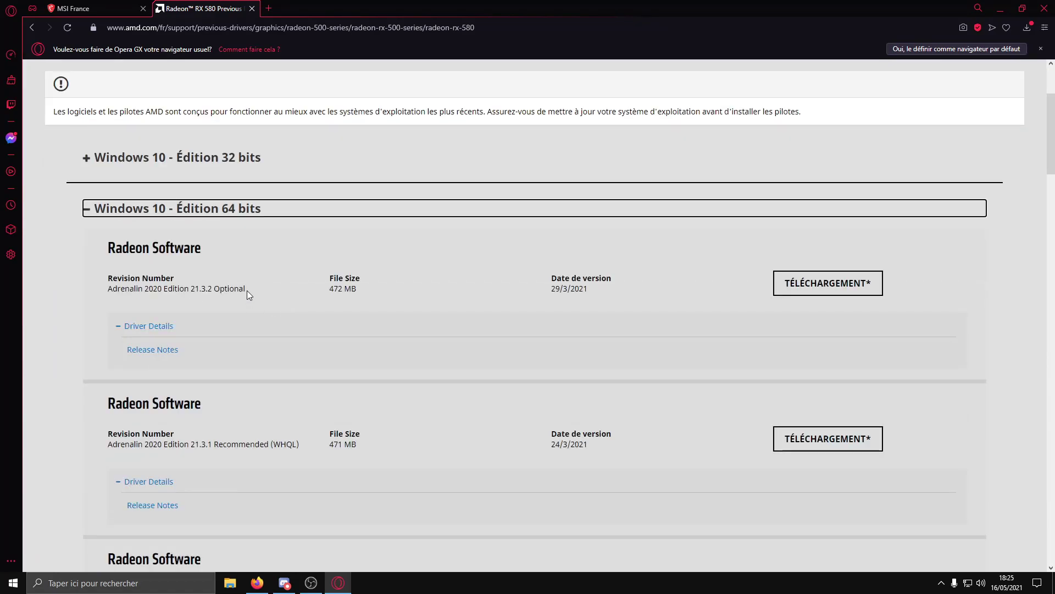
pyautogui.scroll(-1, 249, 272)
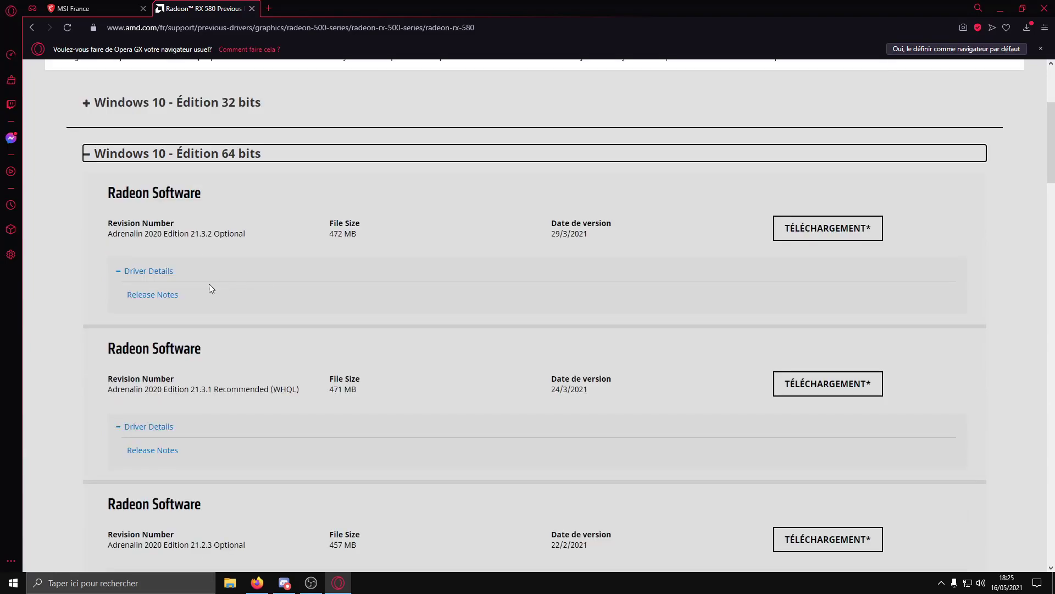
# Start downloading the Adrenalin 2020 Edition 21.3.1 Recommended (WHQL) driver into the Téléchargements folder and cancel the transfer.
pyautogui.click(215, 390)
pyautogui.moveTo(215, 389); pyautogui.dragTo(302, 390)
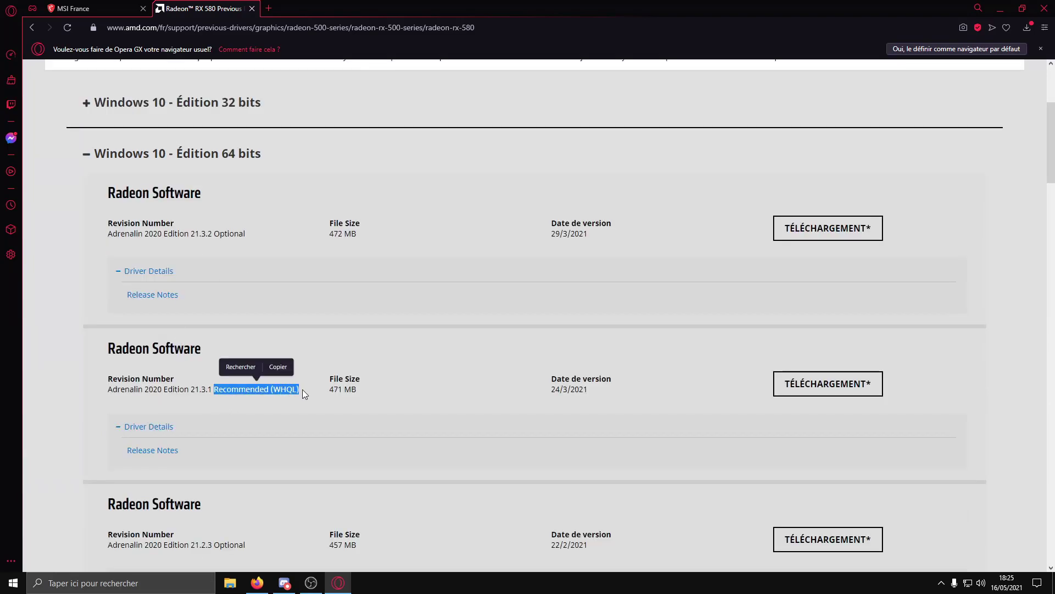
pyautogui.click(305, 390)
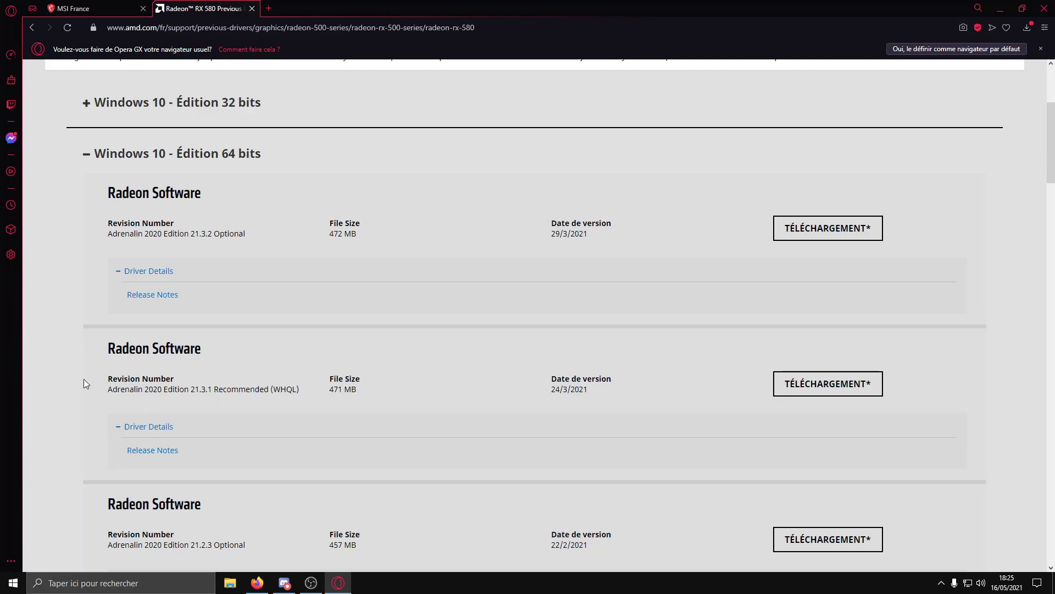
pyautogui.moveTo(214, 390); pyautogui.dragTo(302, 390)
pyautogui.click(308, 367)
pyautogui.click(781, 386)
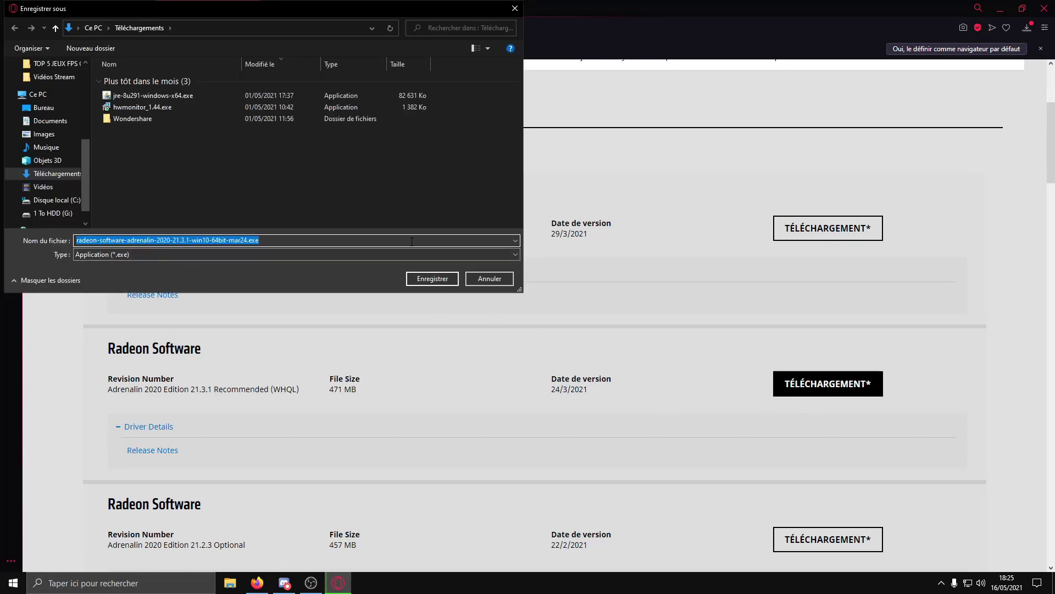
pyautogui.click(447, 278)
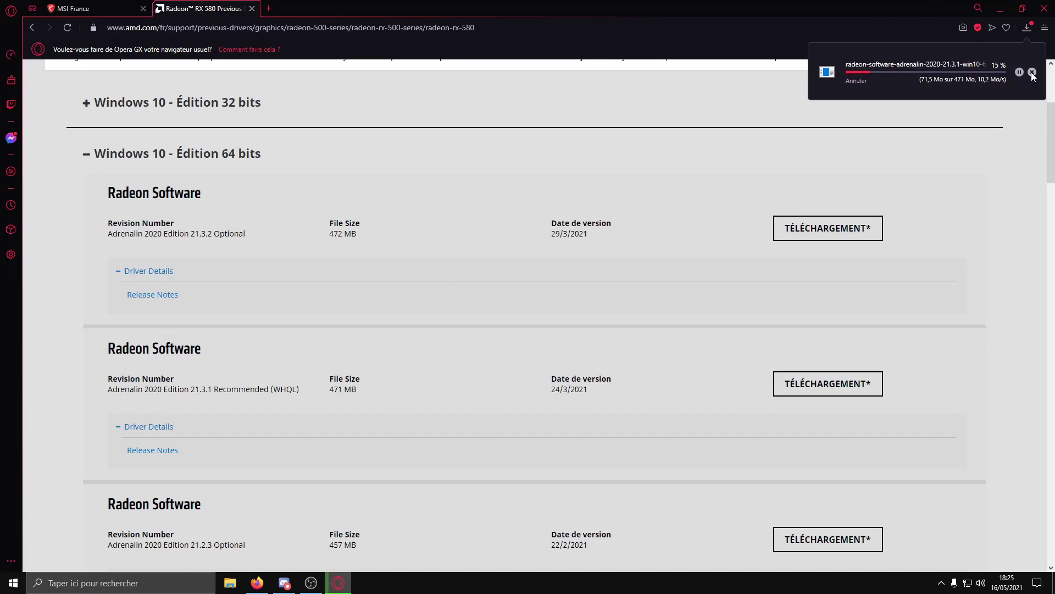
pyautogui.scroll(-1, 880, 113)
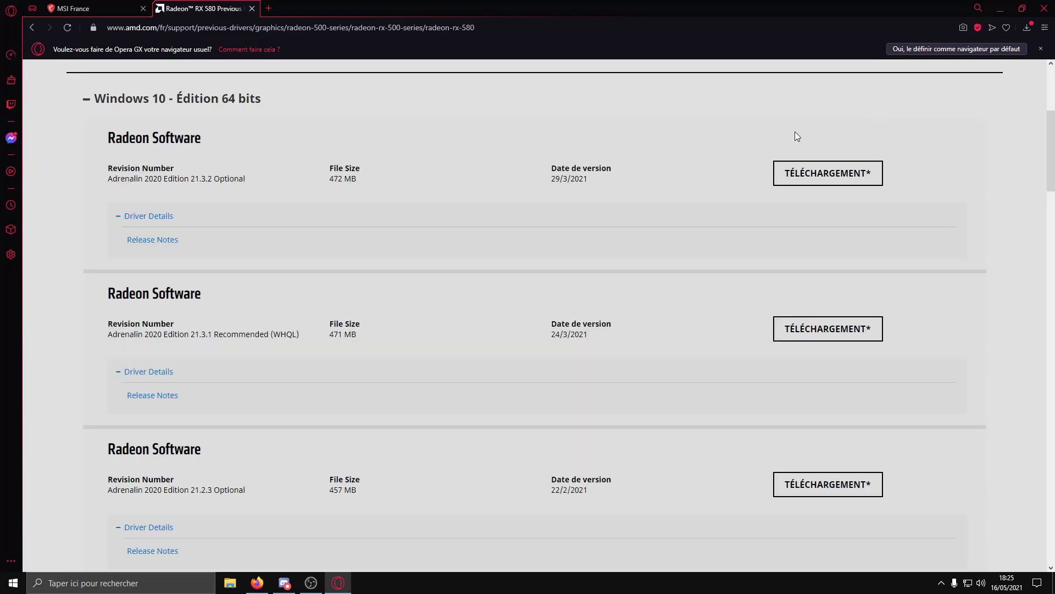
pyautogui.scroll(5, 798, 136)
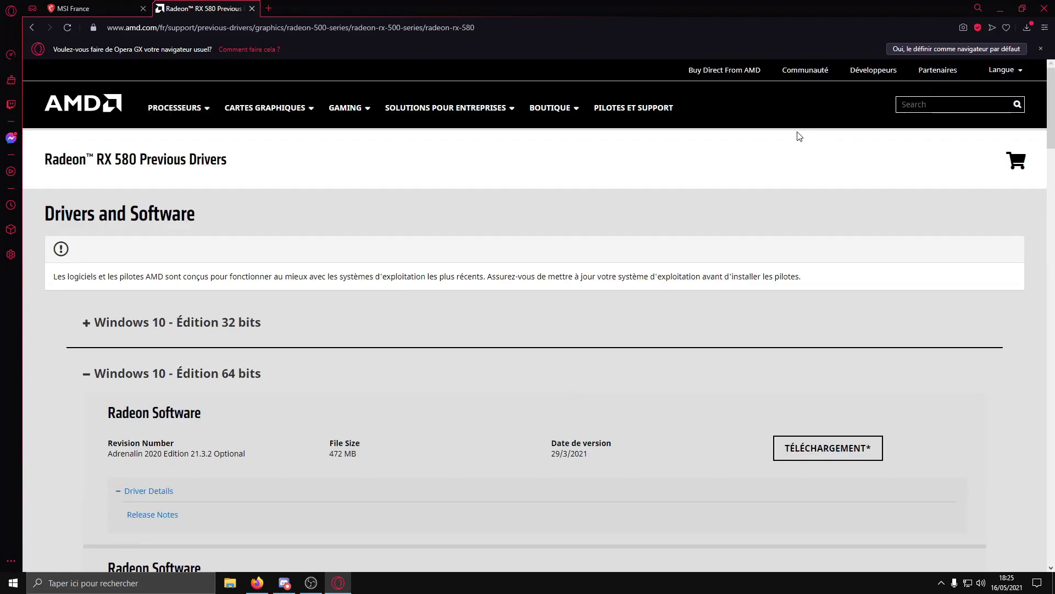
# Minimize the browser, launch AMD Radeon Software through a Windows search for "ra" and maximize its window.
pyautogui.click(1001, 11)
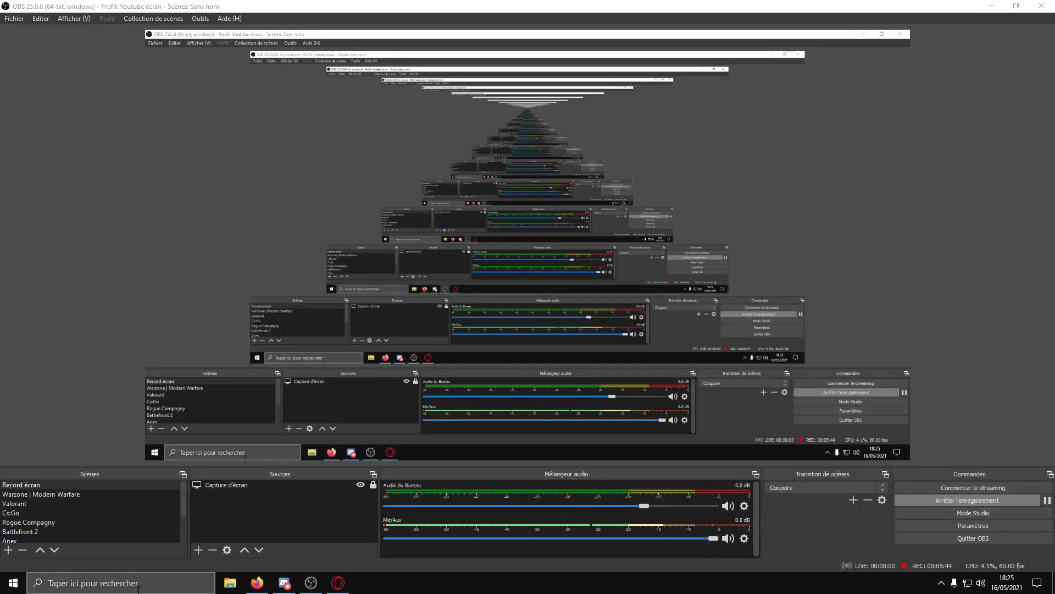
pyautogui.click(138, 583)
pyautogui.write('ra')
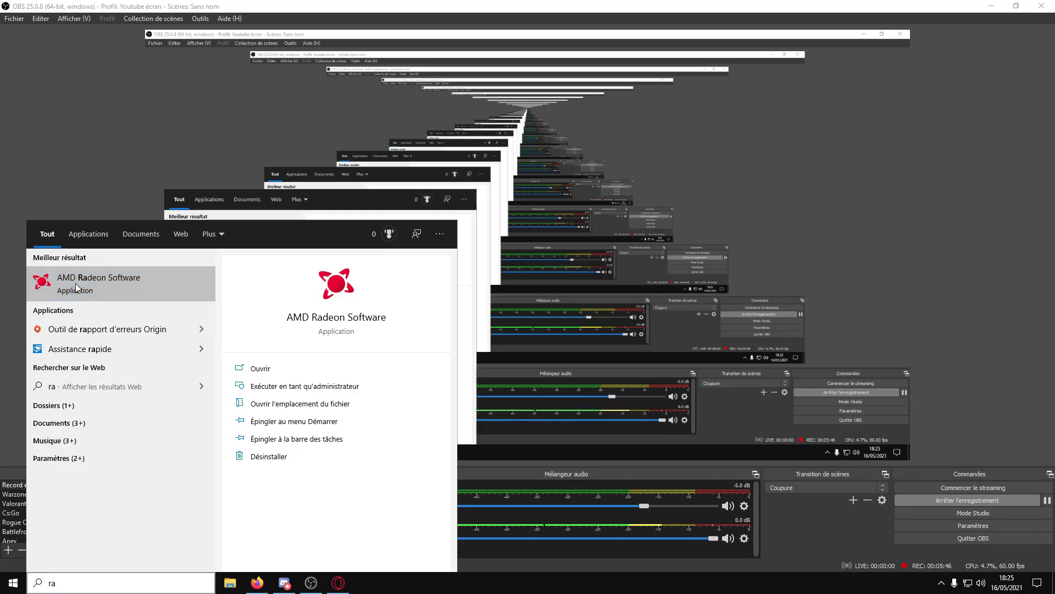
pyautogui.click(76, 287)
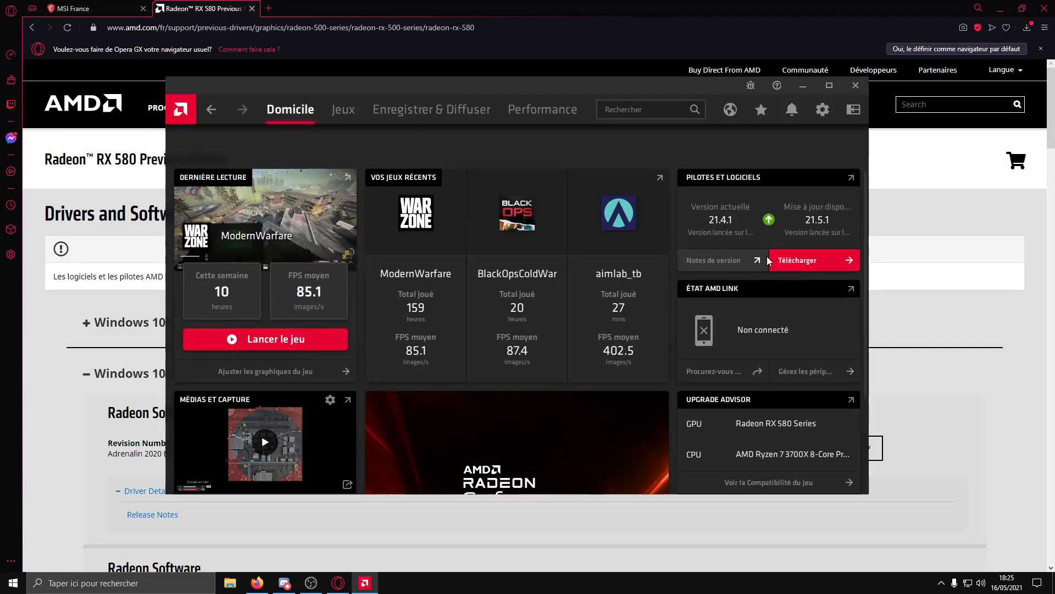
pyautogui.click(829, 85)
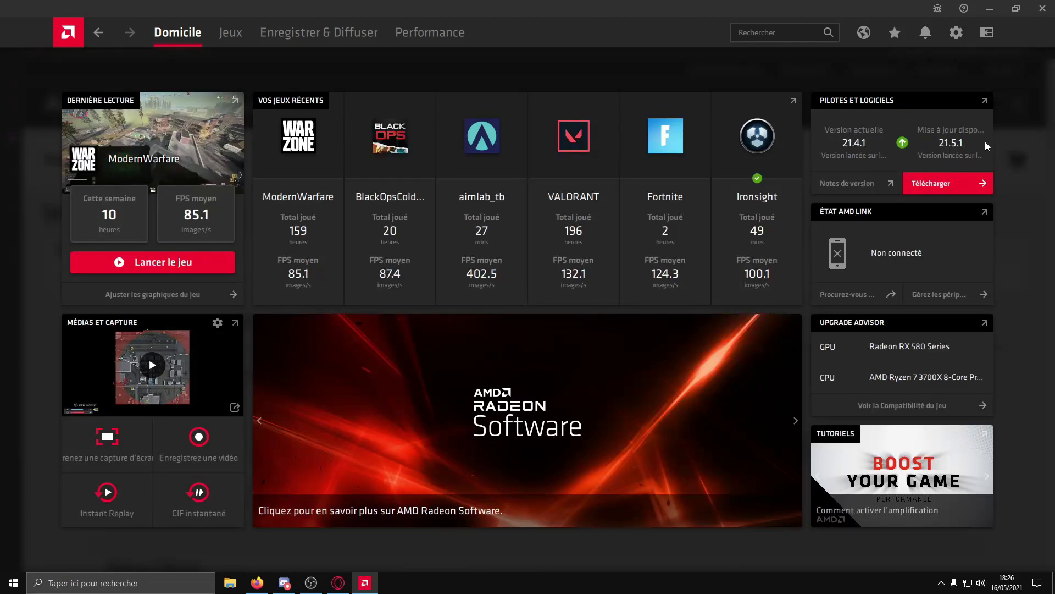
# Download and install the Radeon Software 21.5.1 update, finishing the installer without restarting the computer.
pyautogui.click(941, 184)
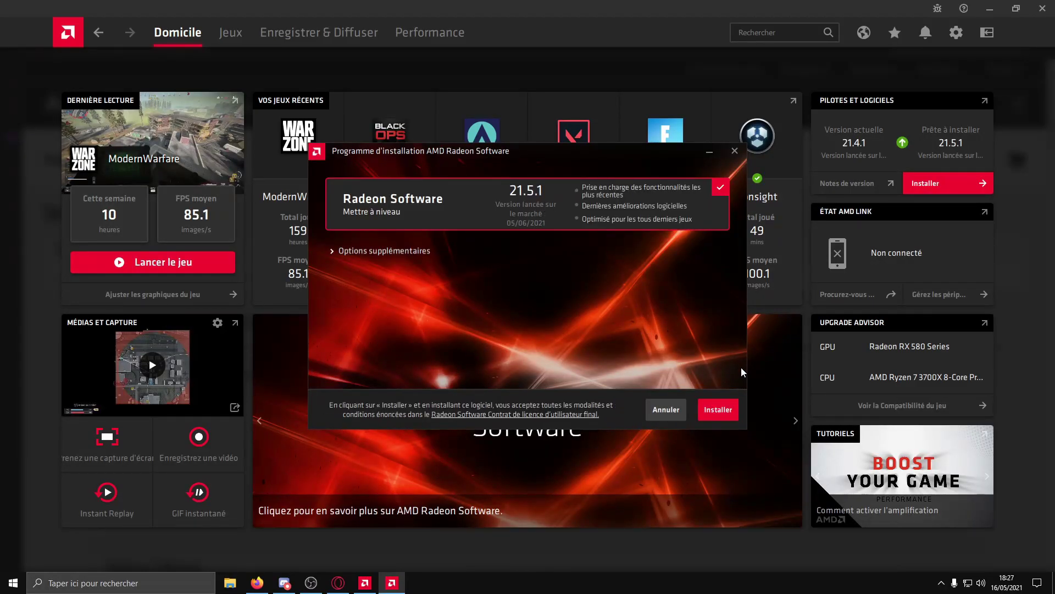
pyautogui.click(697, 409)
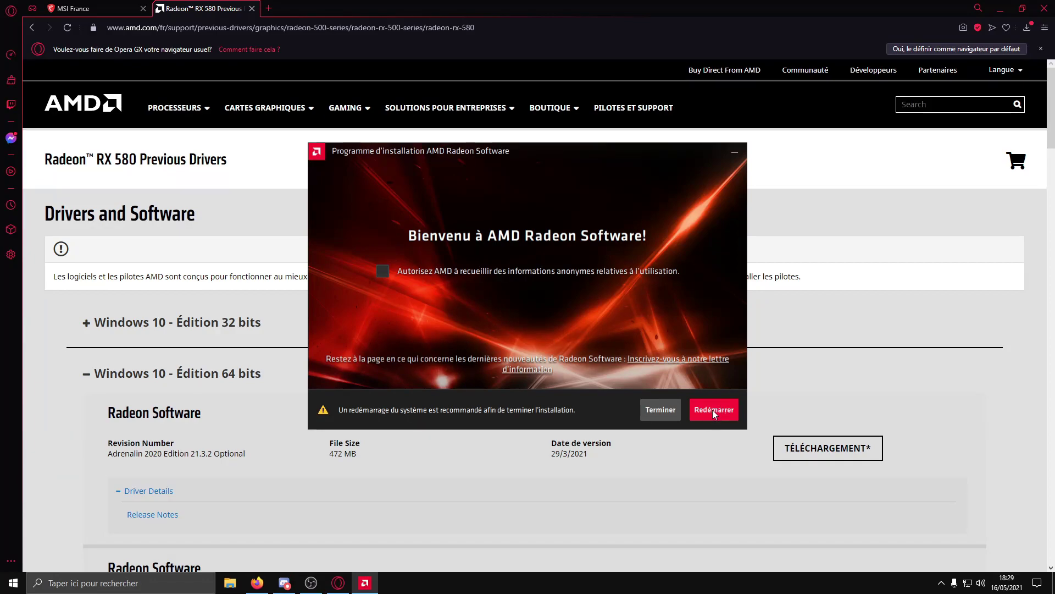
pyautogui.click(649, 408)
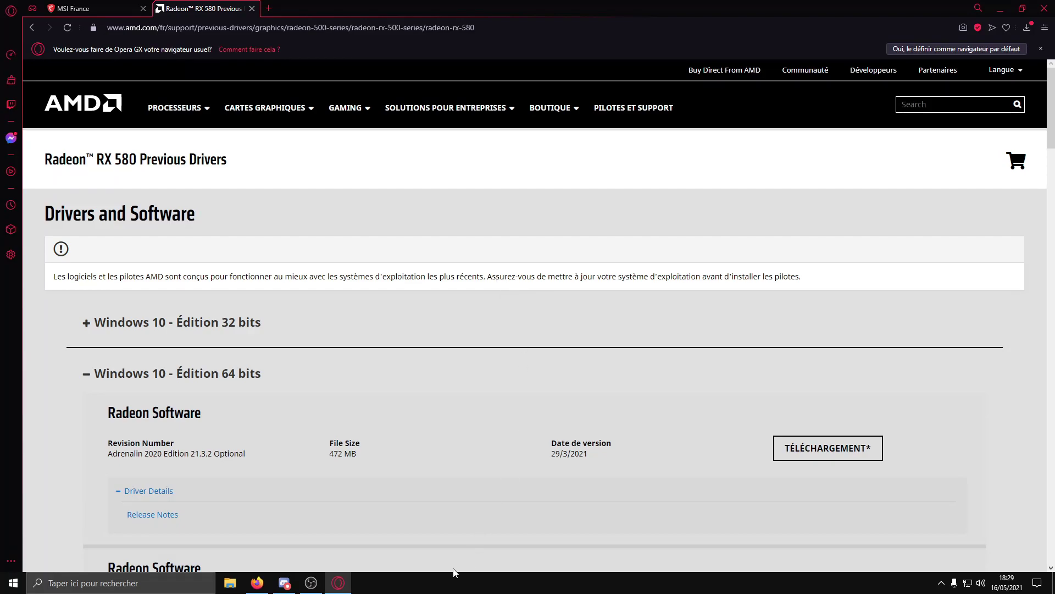
# Check the graphics card model in Task Manager's GPU 0 performance view and close Task Manager.
pyautogui.scroll(-1, 235, 319)
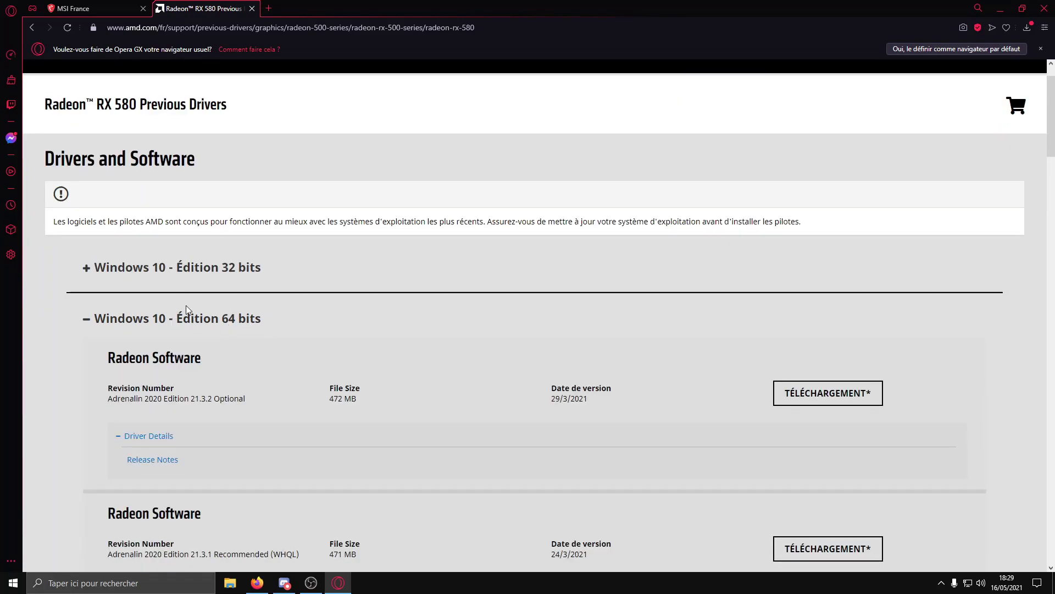
pyautogui.scroll(-1, 223, 312)
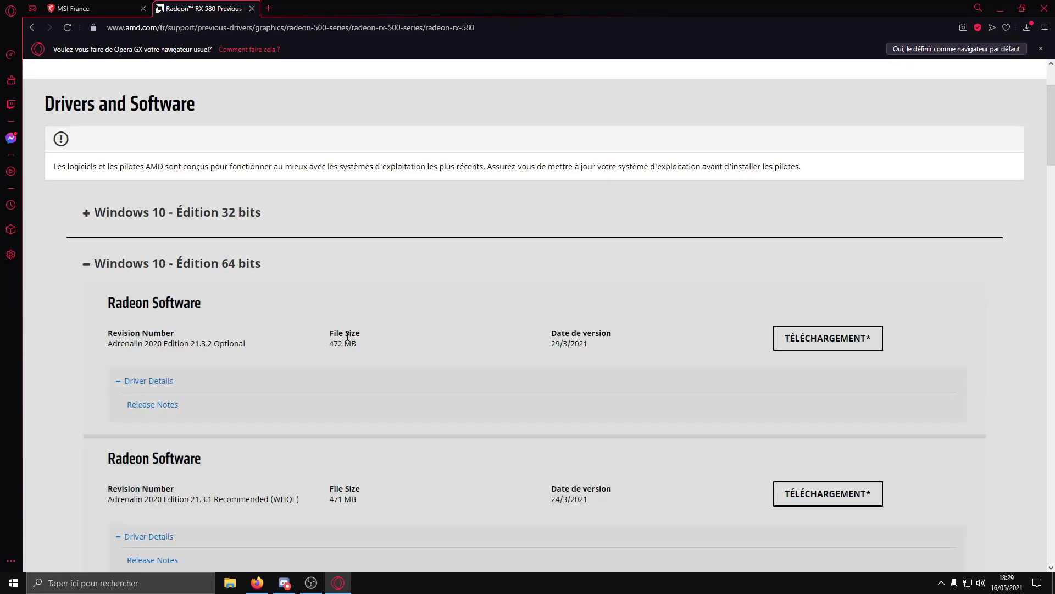
pyautogui.rightClick(497, 583)
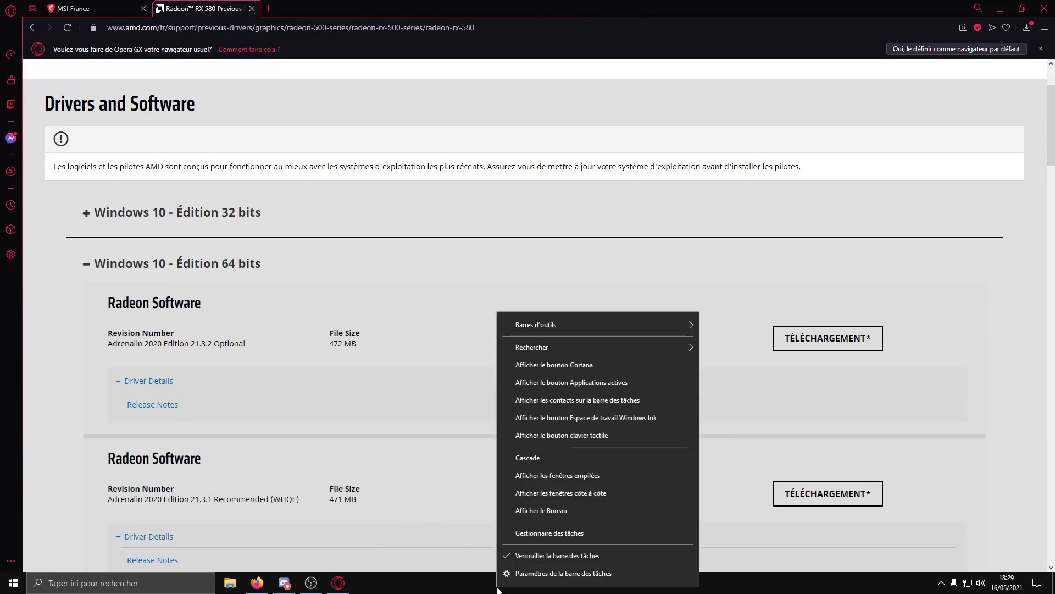
pyautogui.click(531, 536)
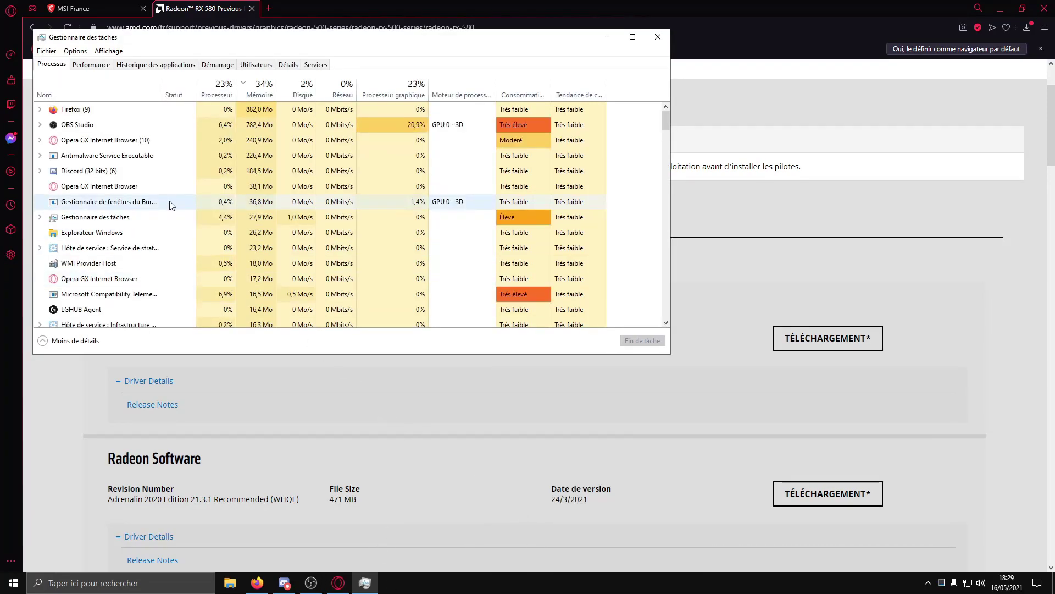
pyautogui.click(91, 64)
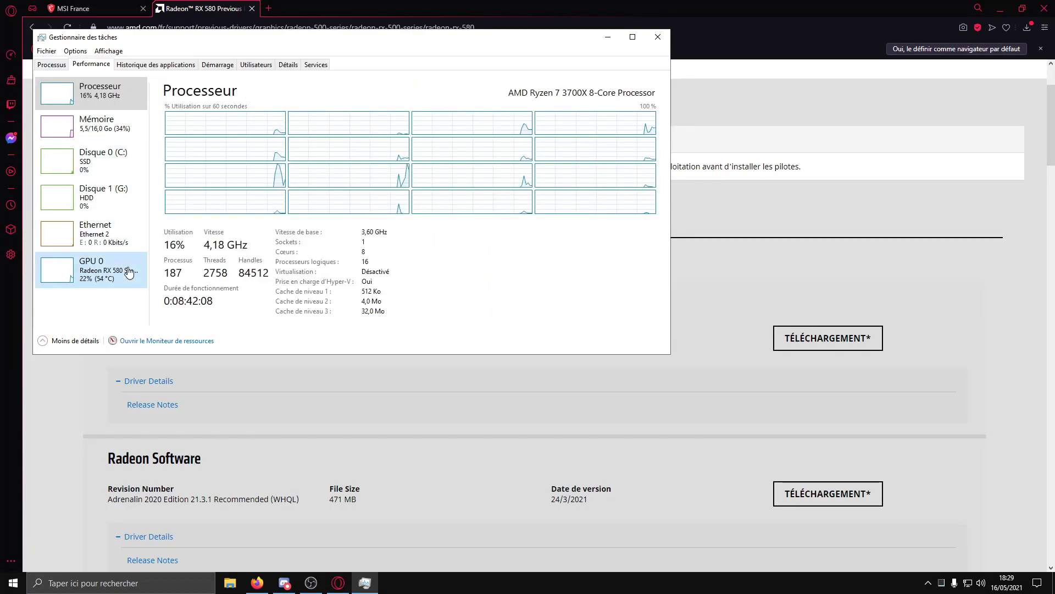
pyautogui.click(110, 270)
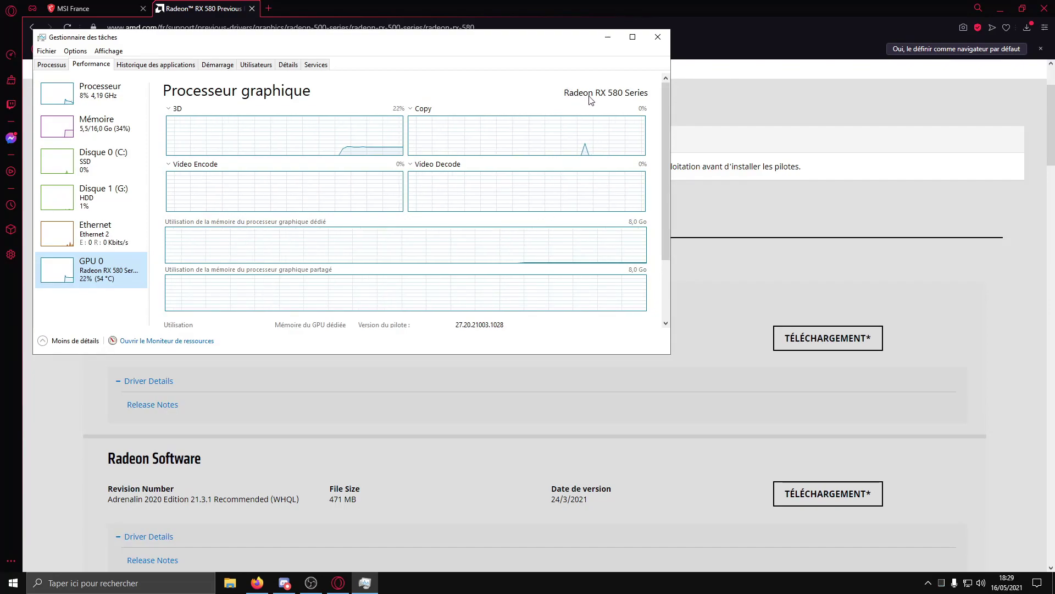
pyautogui.click(658, 37)
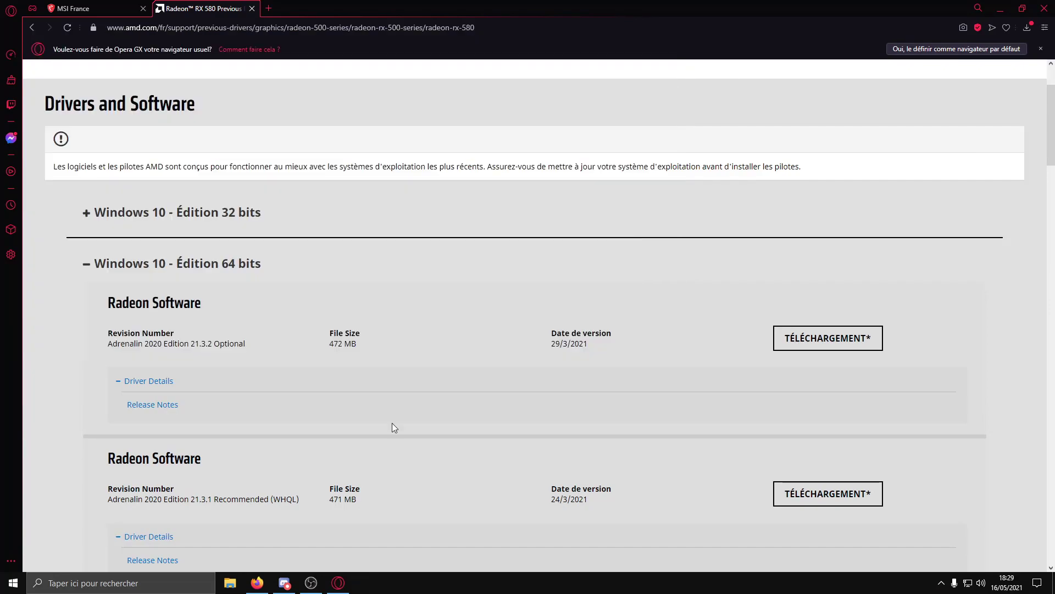
# Check the graphics card model under Cartes graphiques in the Windows Device Manager and close it.
pyautogui.rightClick(9, 587)
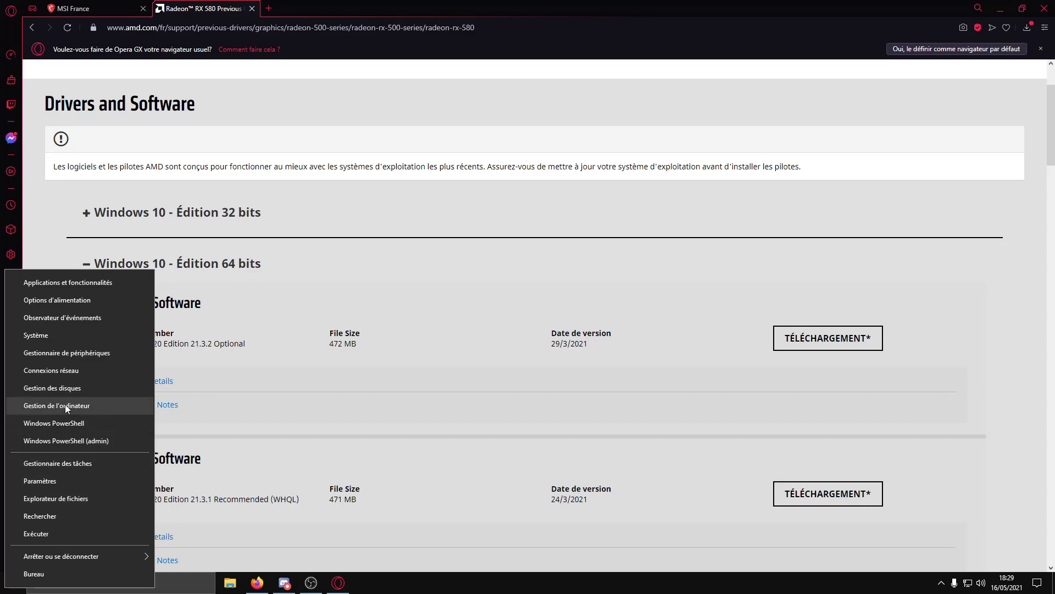
pyautogui.click(77, 354)
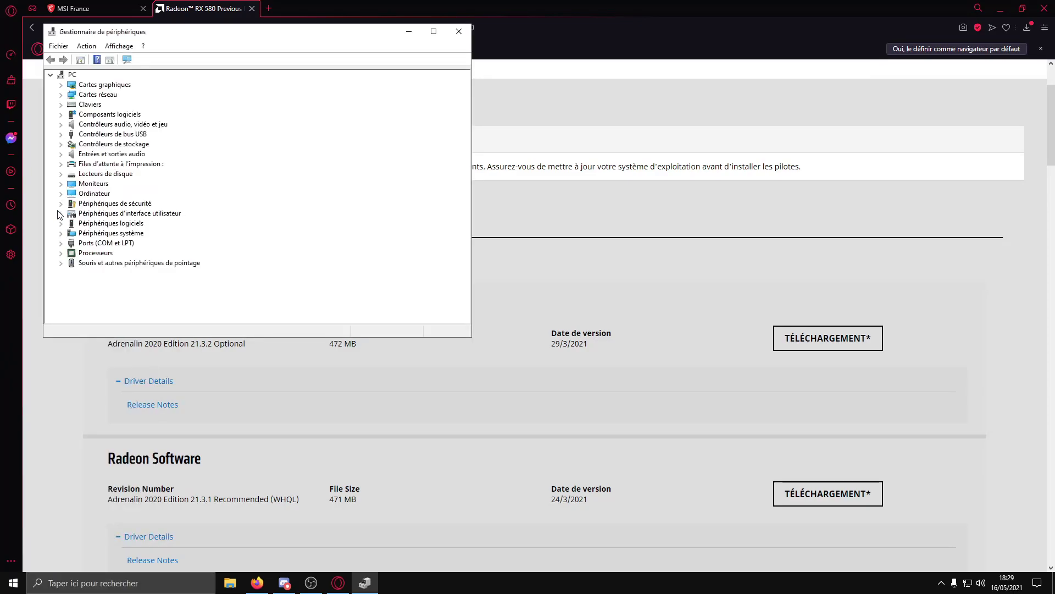
pyautogui.click(61, 85)
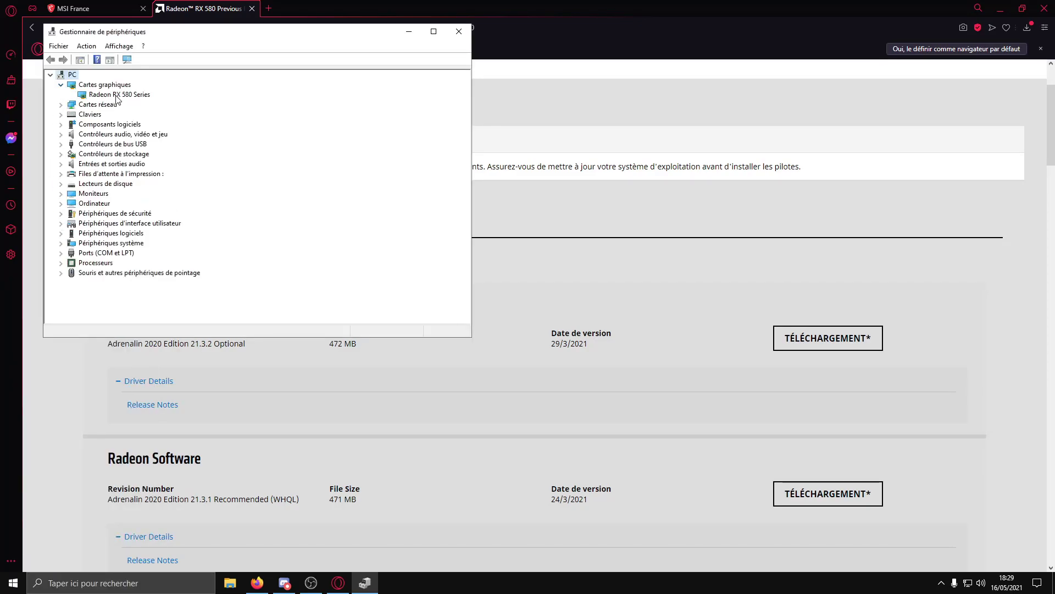
pyautogui.hotkey('alt', 'F4')
# Search the web for "rtx 3070" in a new browser tab, open NVIDIA's GeForce RTX 3070 page and go to its GeForce drivers page.
pyautogui.scroll(2, 271, 215)
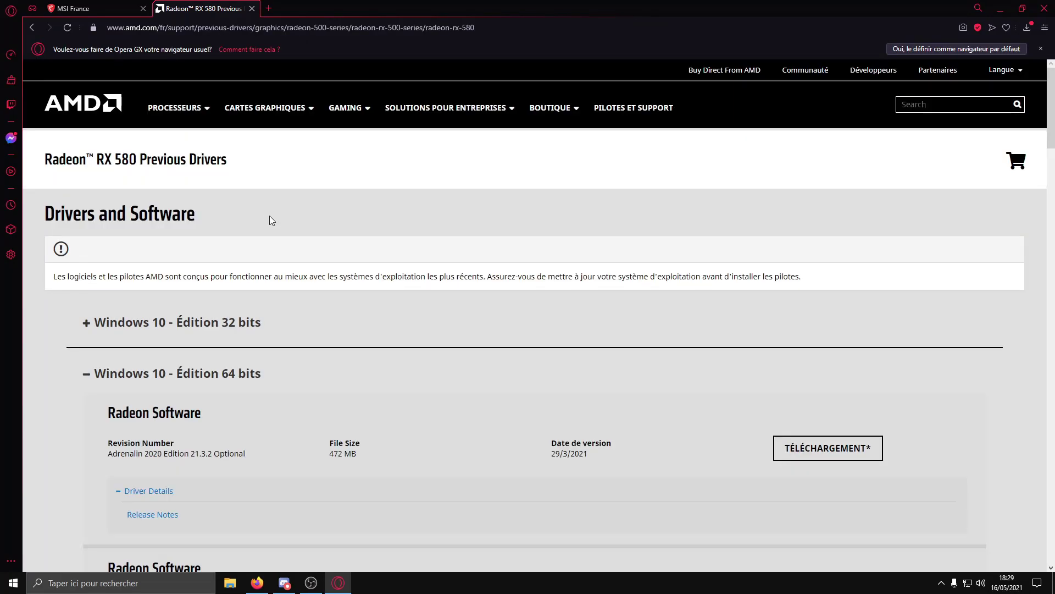
pyautogui.click(270, 9)
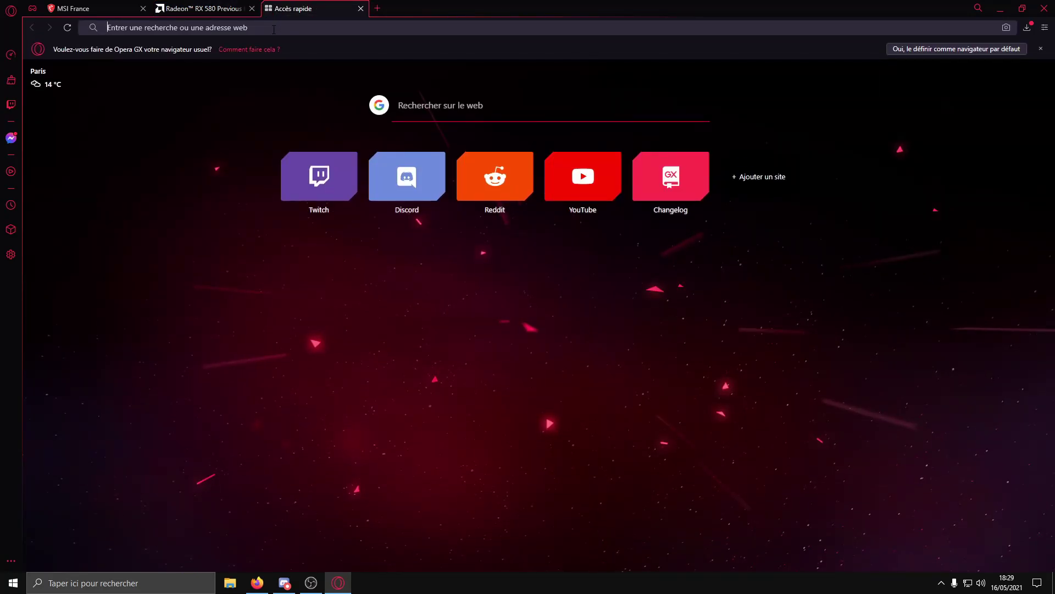
pyautogui.write('rtx 3')
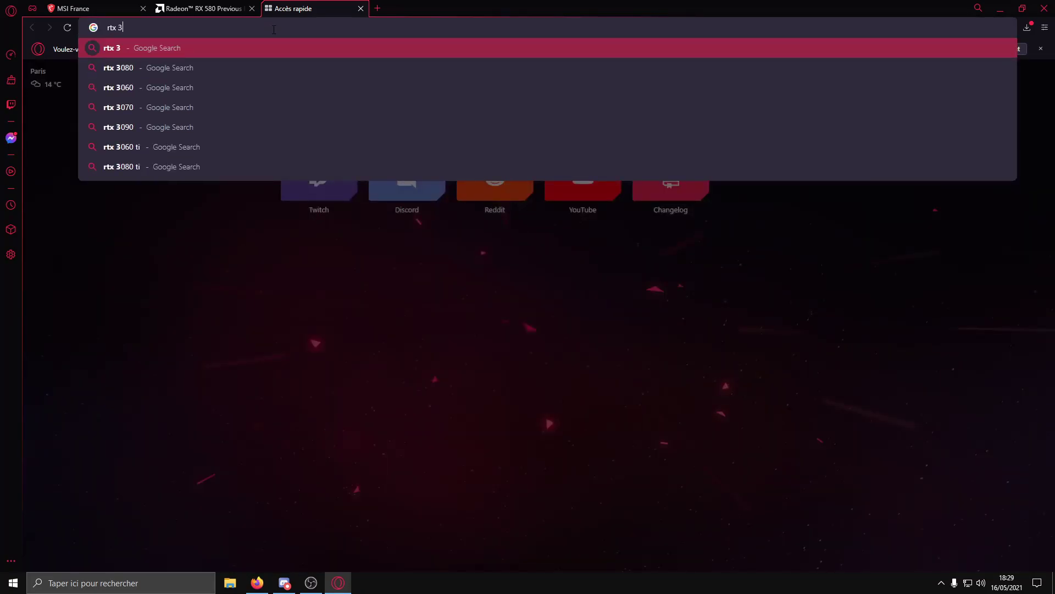
pyautogui.write('070')
pyautogui.press('Return')
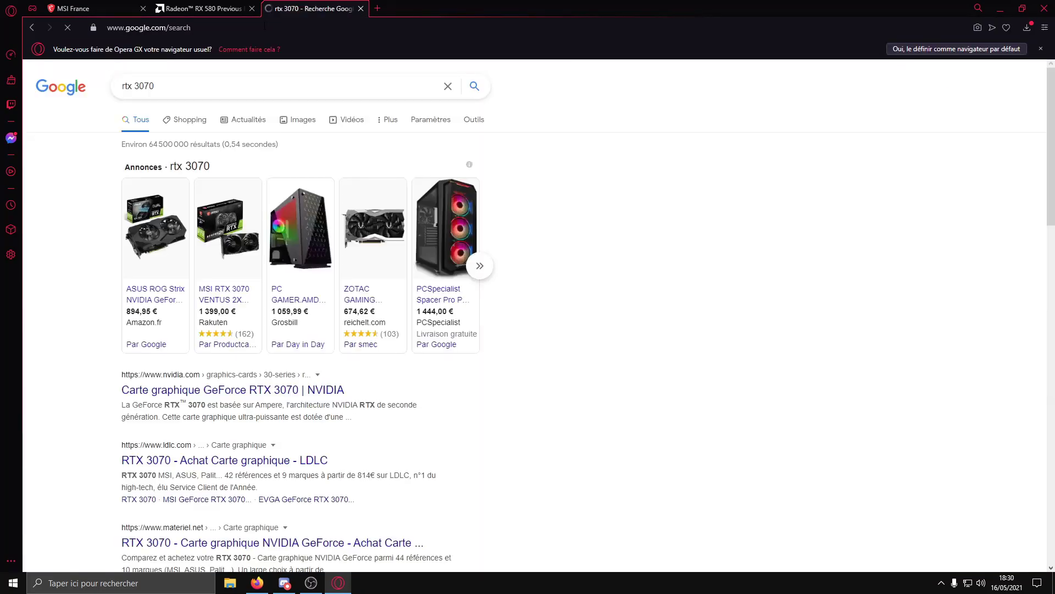
pyautogui.click(279, 394)
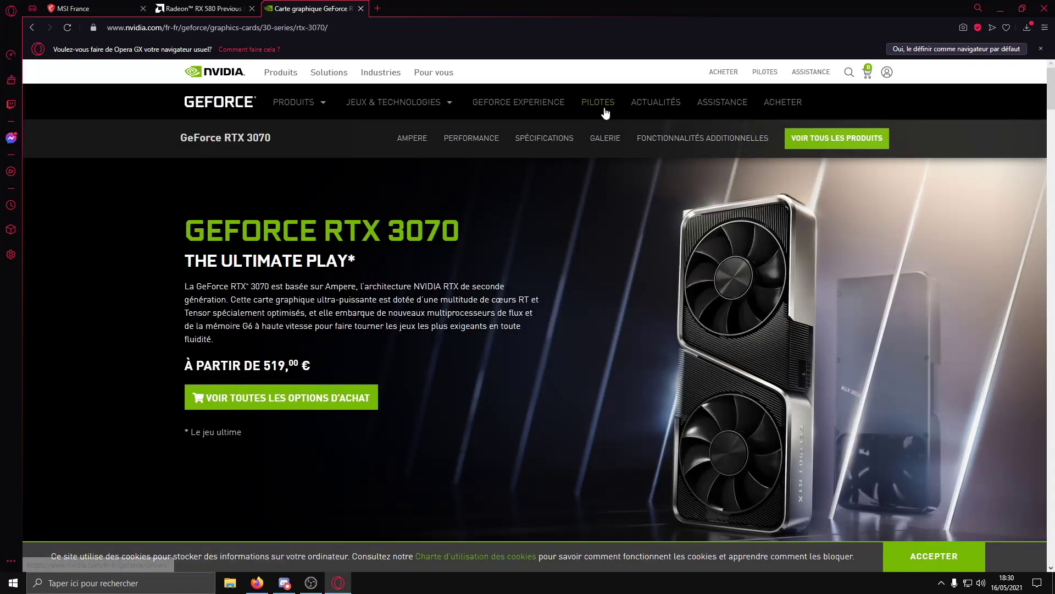
pyautogui.click(602, 103)
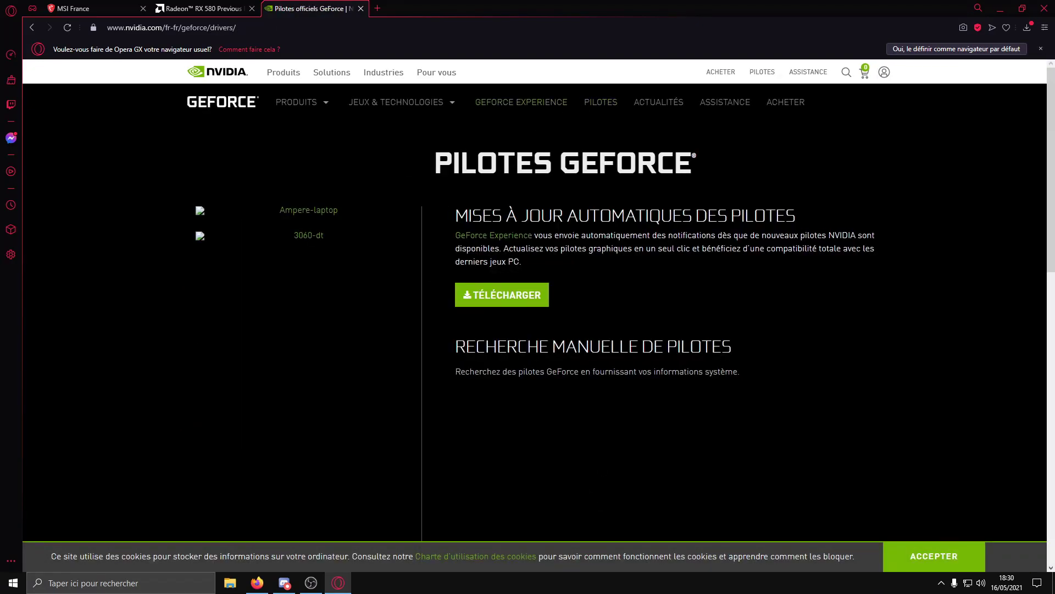
# Run a manual driver search for product type GeForce, range GeForce RTX 30 Series and product GeForce RTX 3070.
pyautogui.scroll(-3, 769, 223)
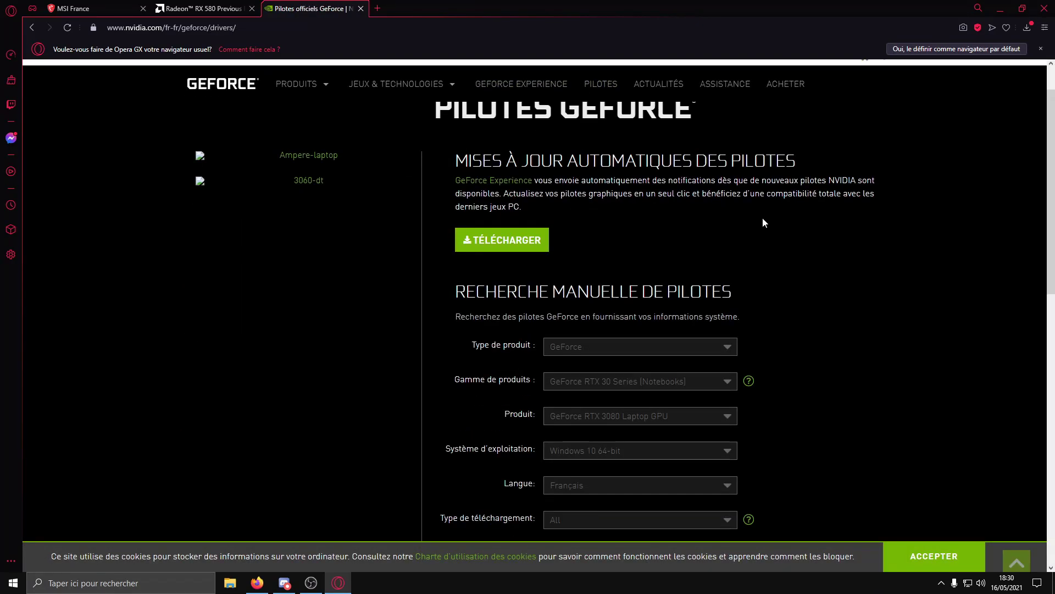
pyautogui.click(609, 240)
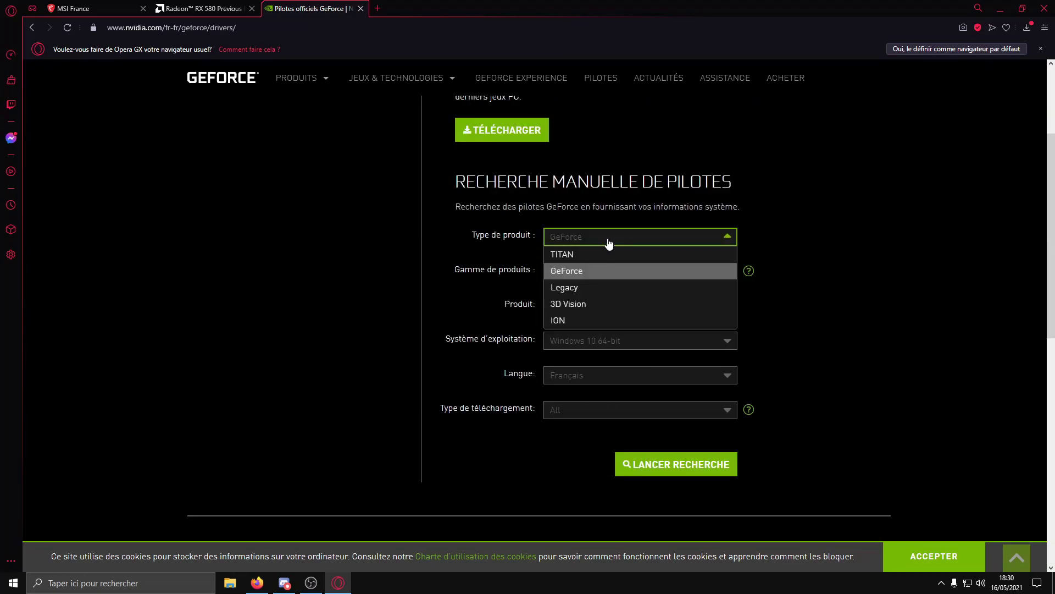
pyautogui.click(592, 275)
pyautogui.click(596, 273)
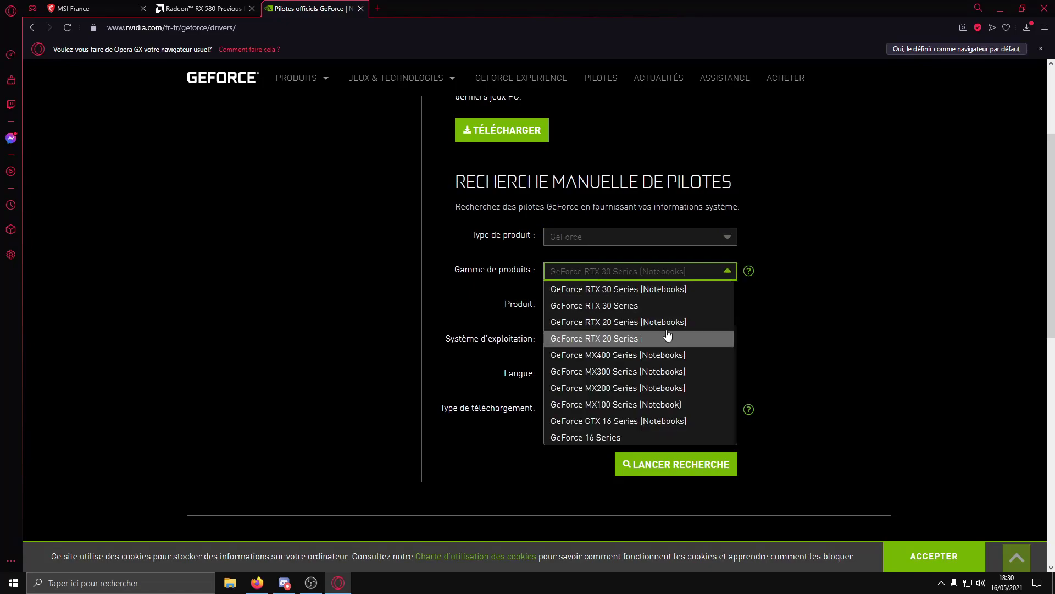
pyautogui.click(671, 307)
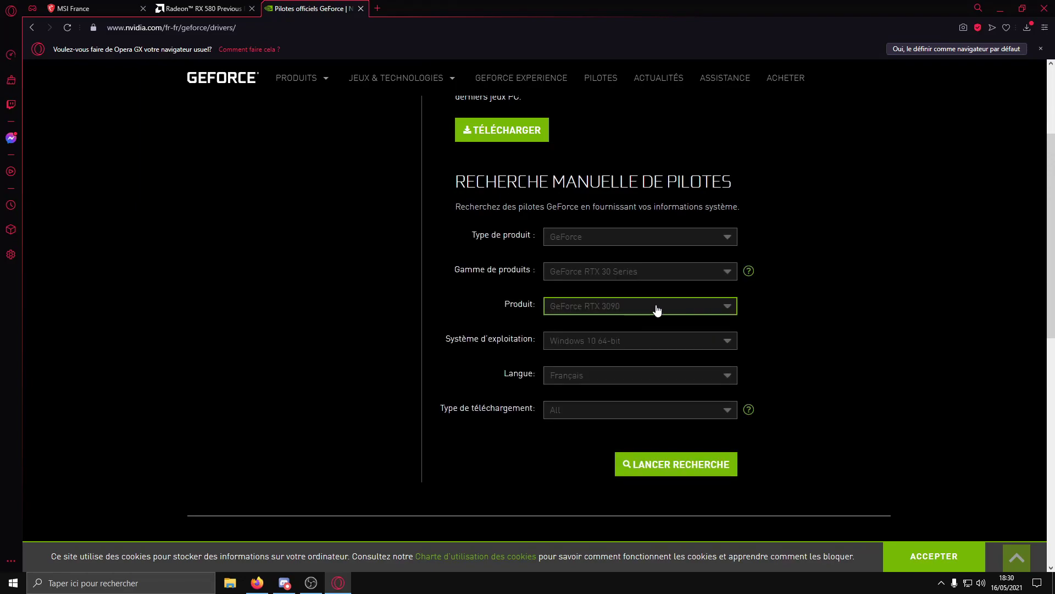
pyautogui.click(648, 311)
pyautogui.click(660, 357)
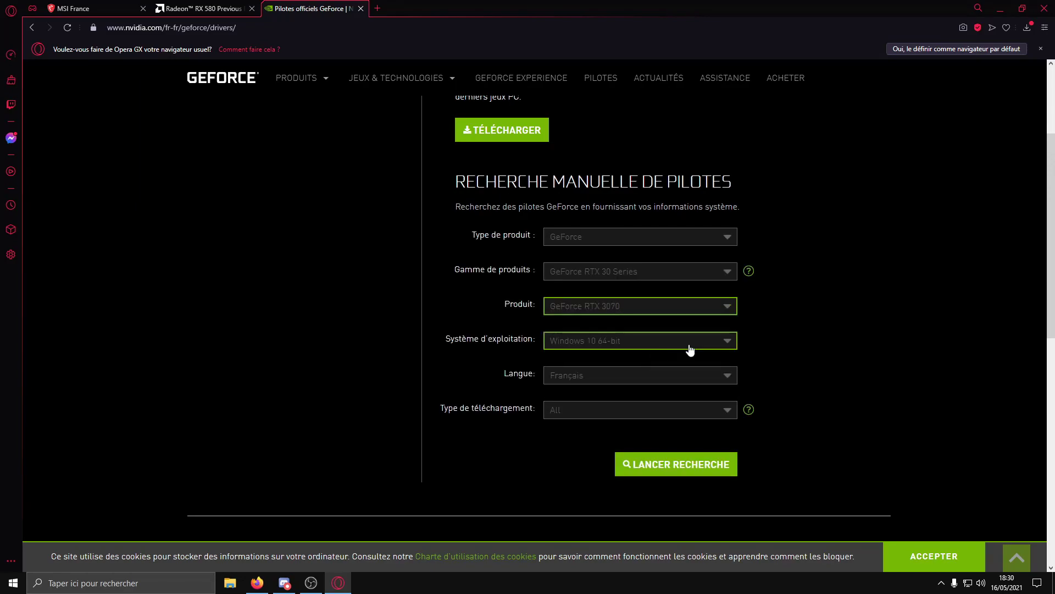
pyautogui.scroll(-1, 678, 352)
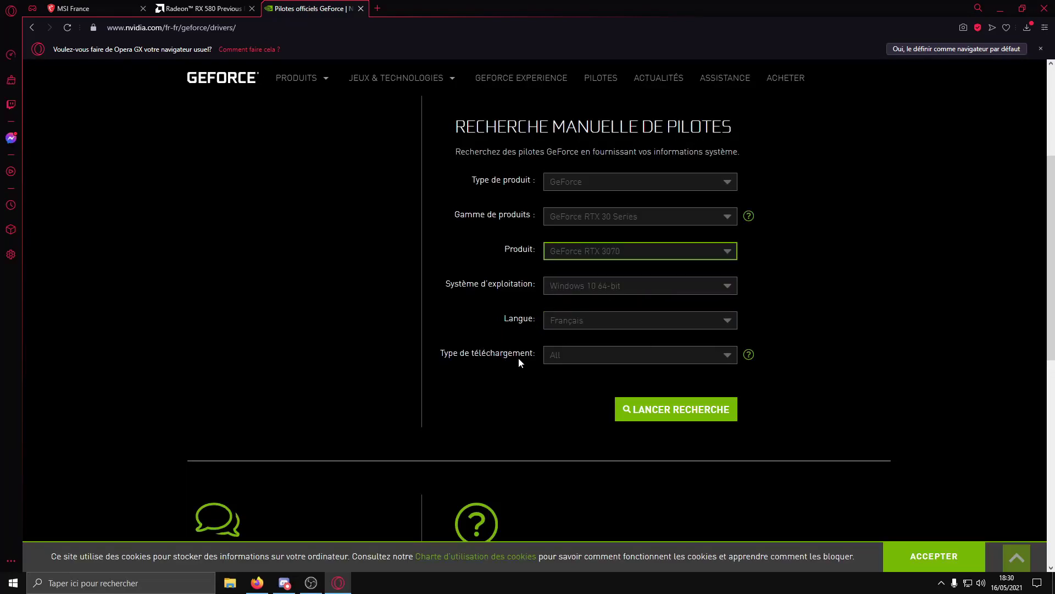
pyautogui.click(677, 413)
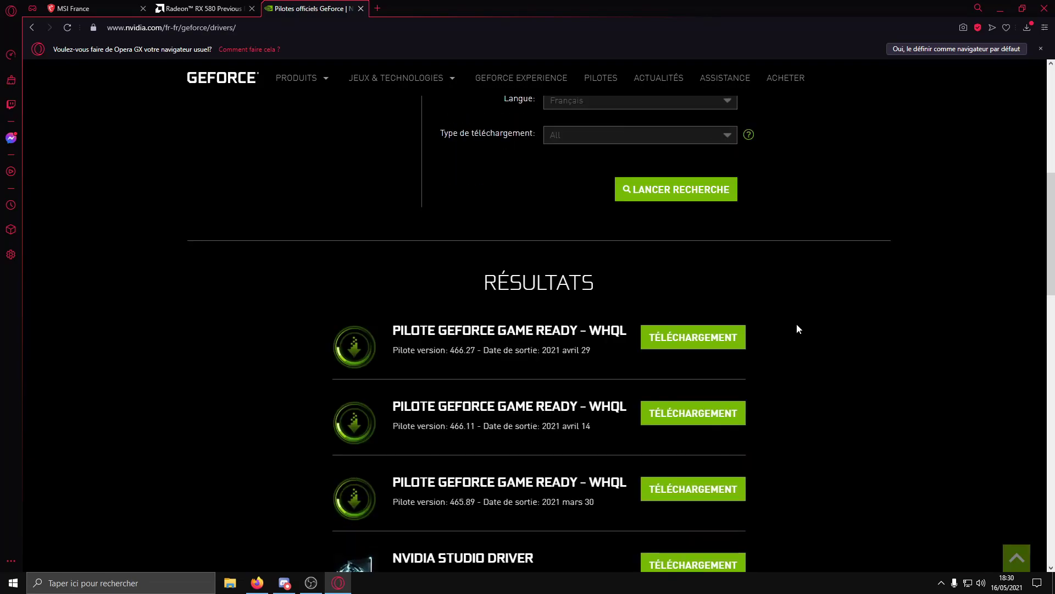
# Review the driver results and open the download page of GeForce Game Ready WHQL driver version 466.27.
pyautogui.scroll(-1, 528, 209)
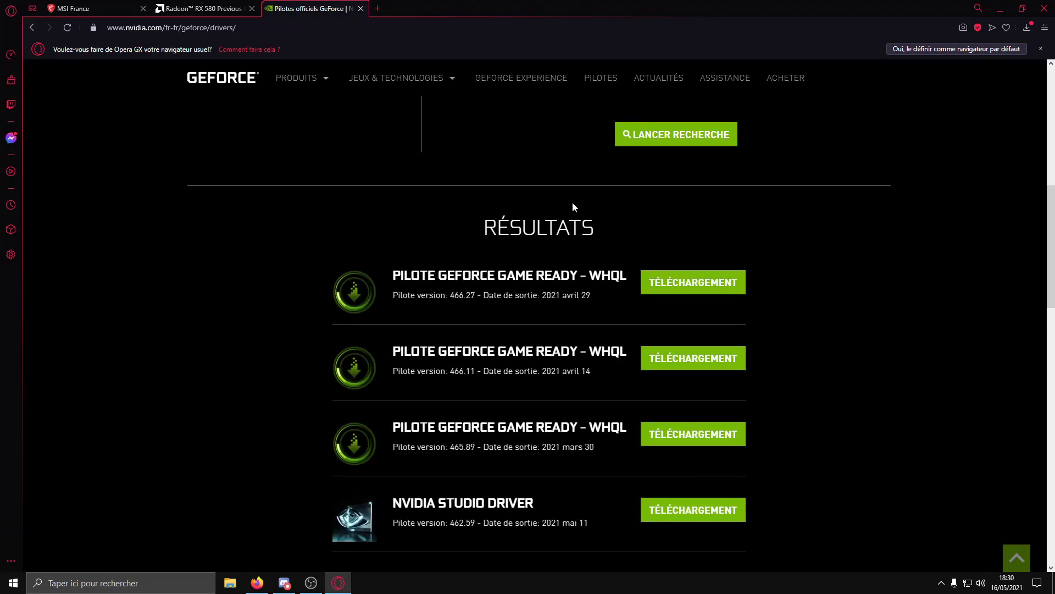
pyautogui.scroll(-1, 636, 186)
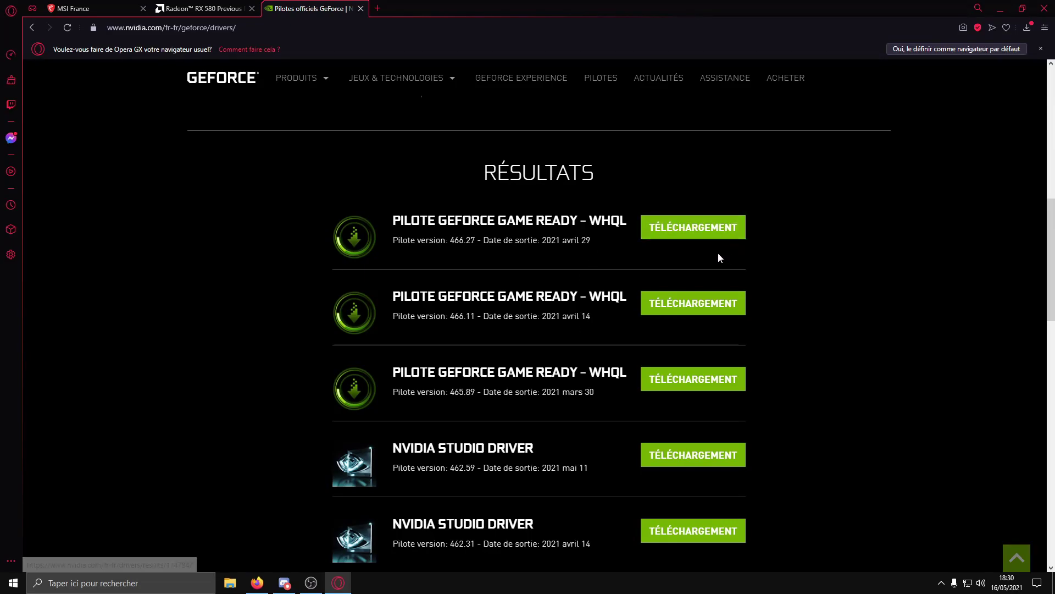
pyautogui.click(685, 235)
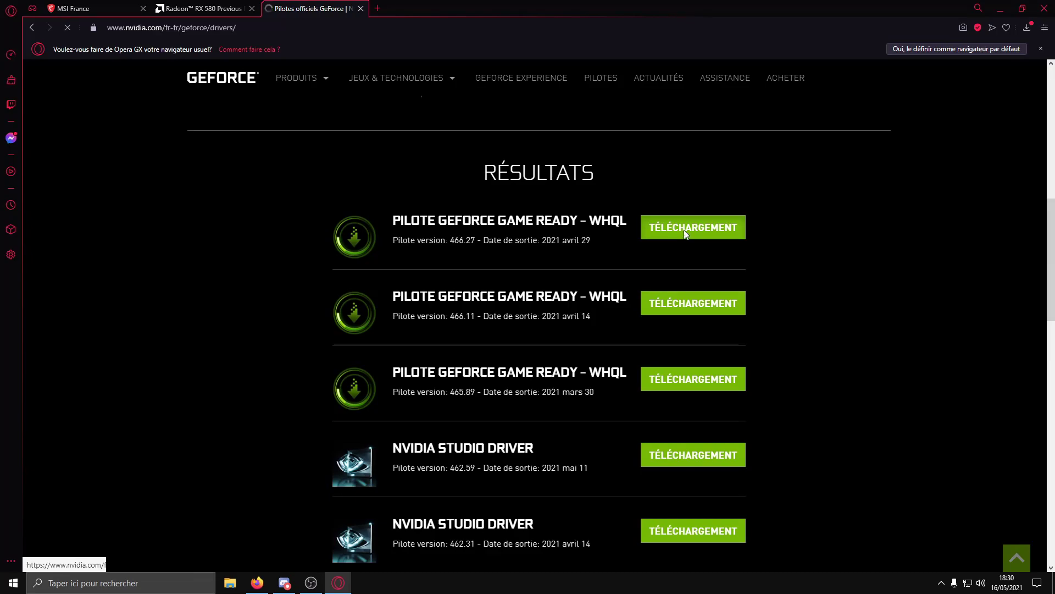